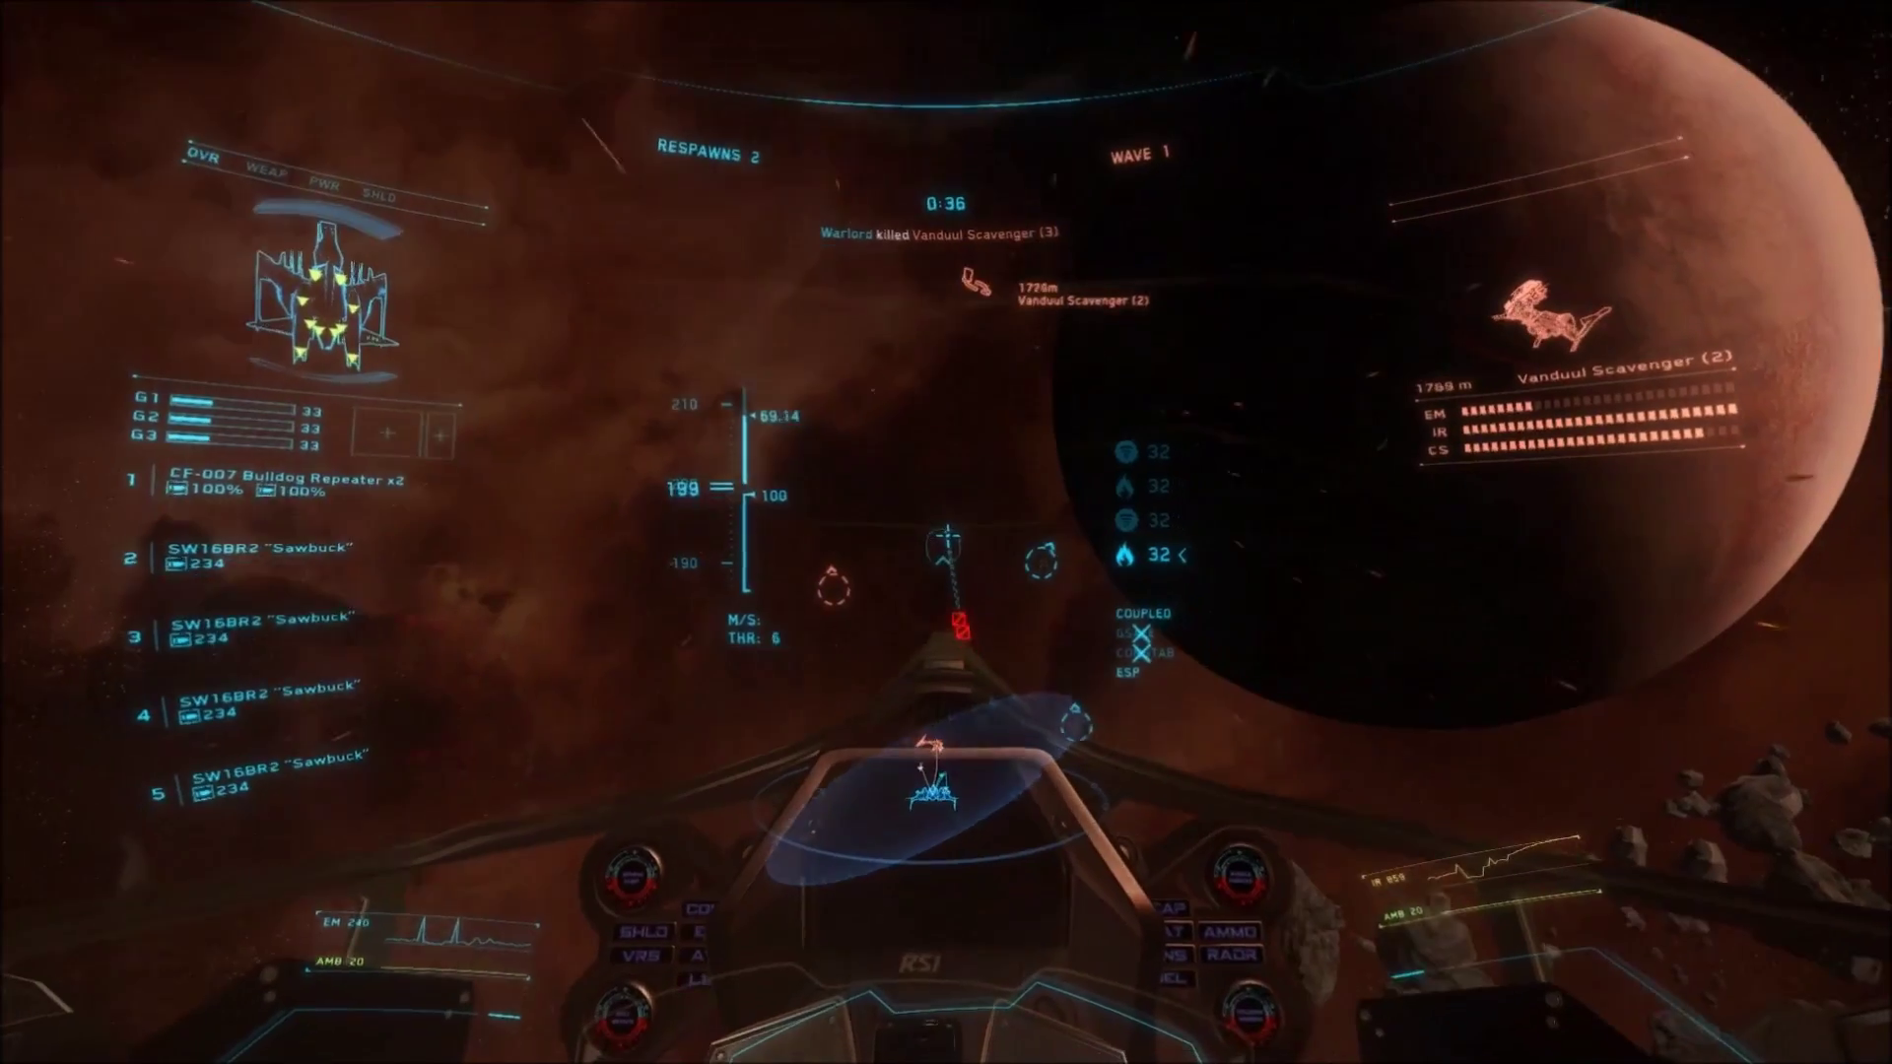
# Steer toward the Vanduul Scavenger and fire repeated gun bursts until it takes damage
pyautogui.press('s')
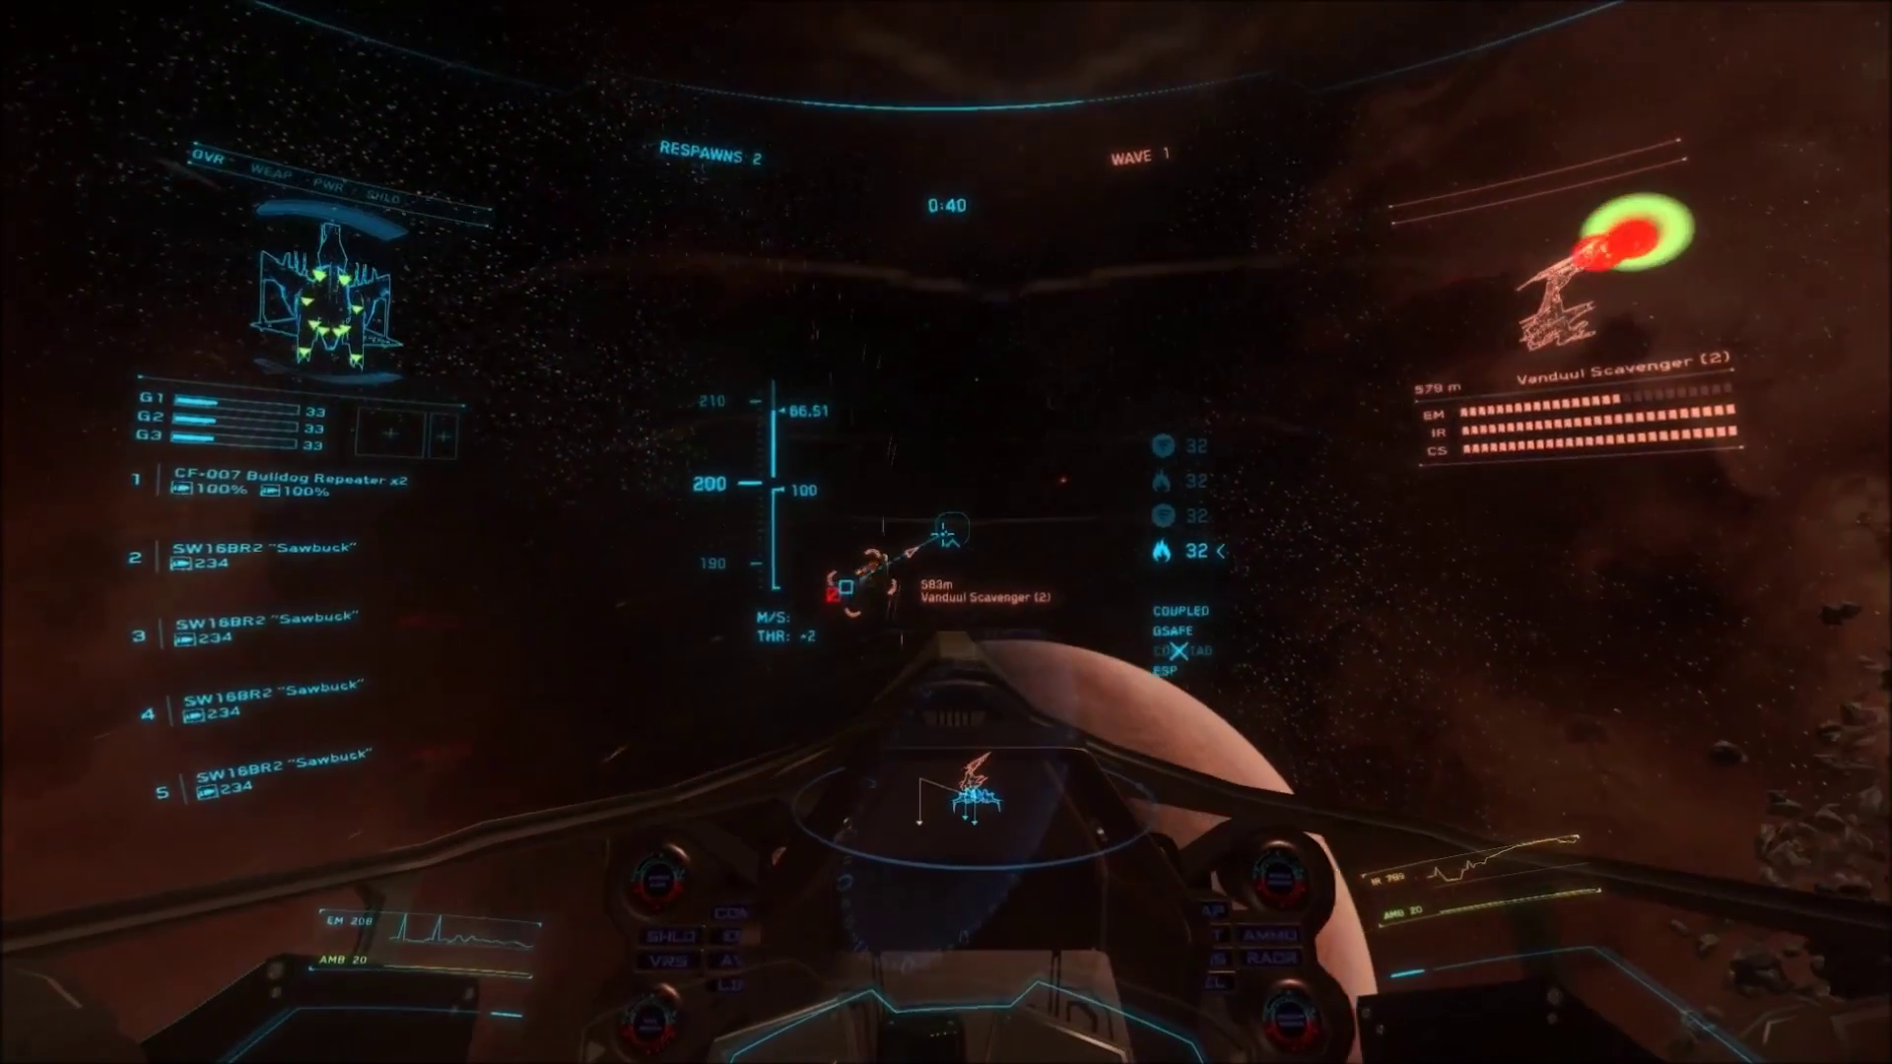
pyautogui.click(946, 532)
pyautogui.press('w')
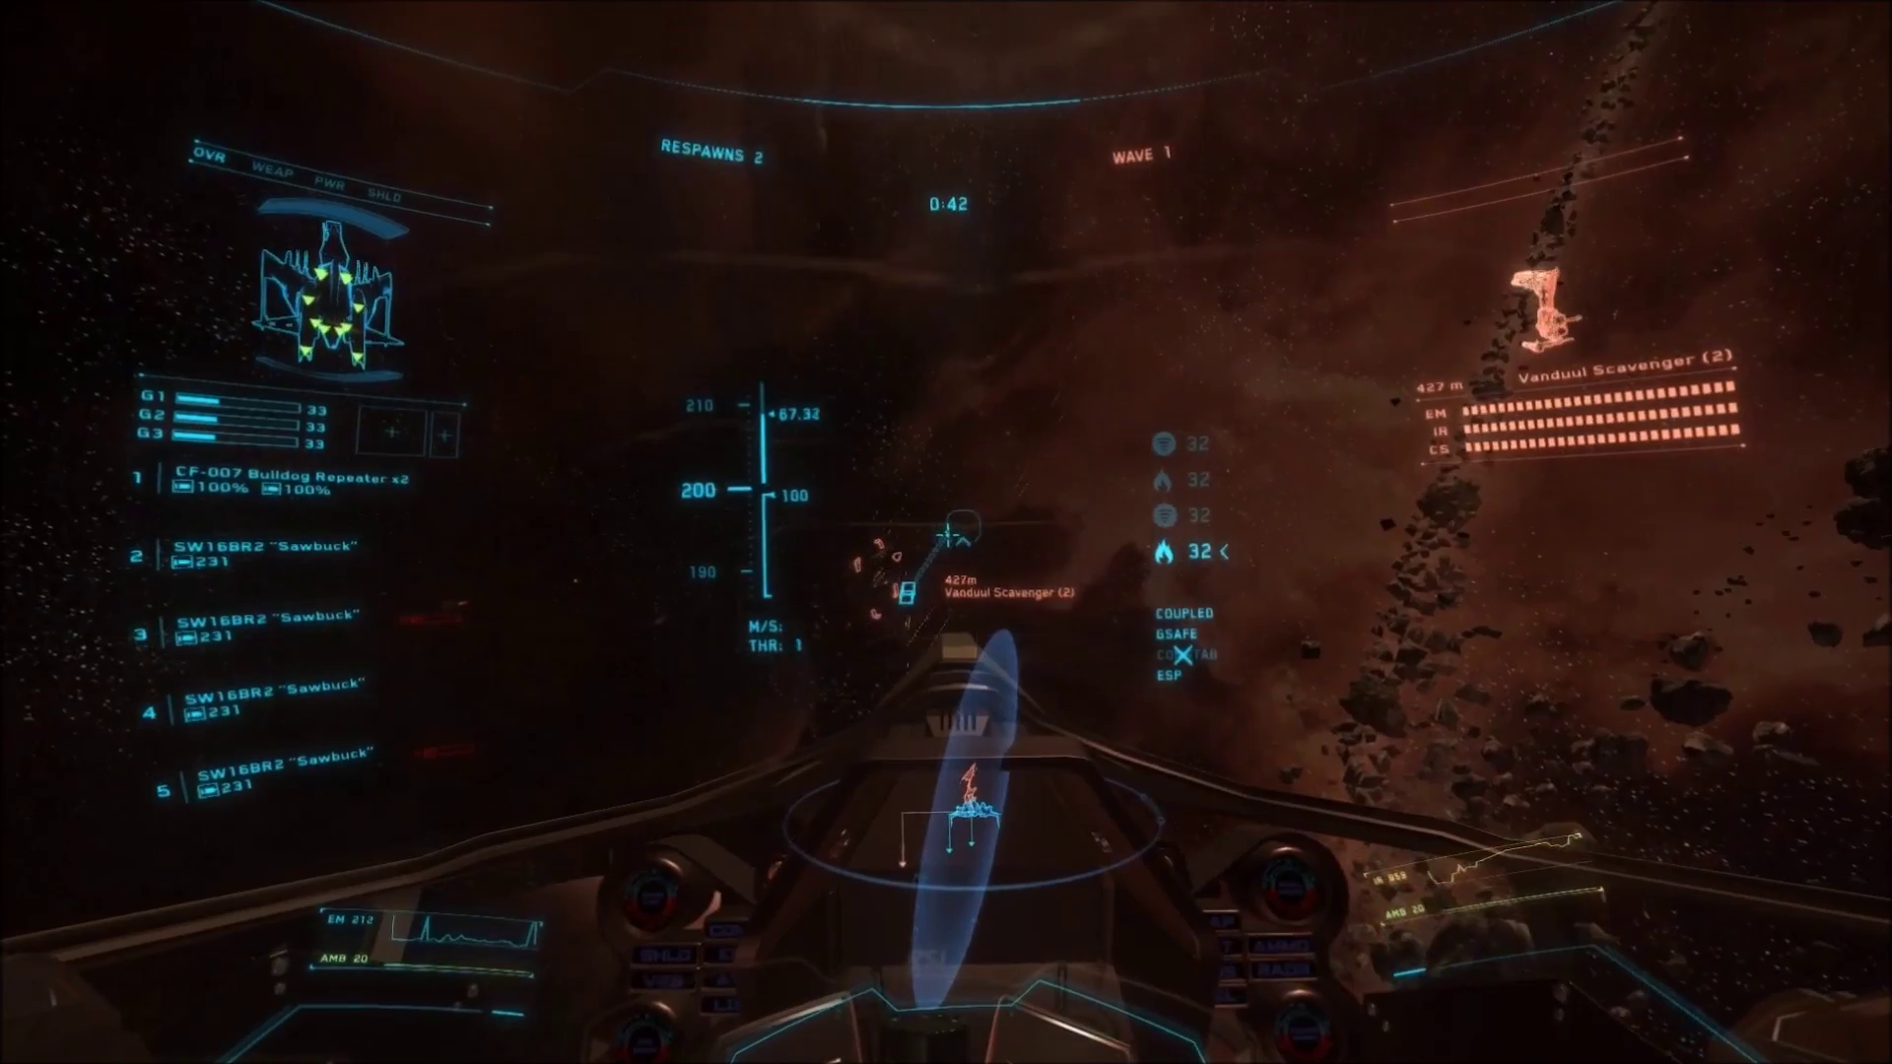
pyautogui.click(946, 533)
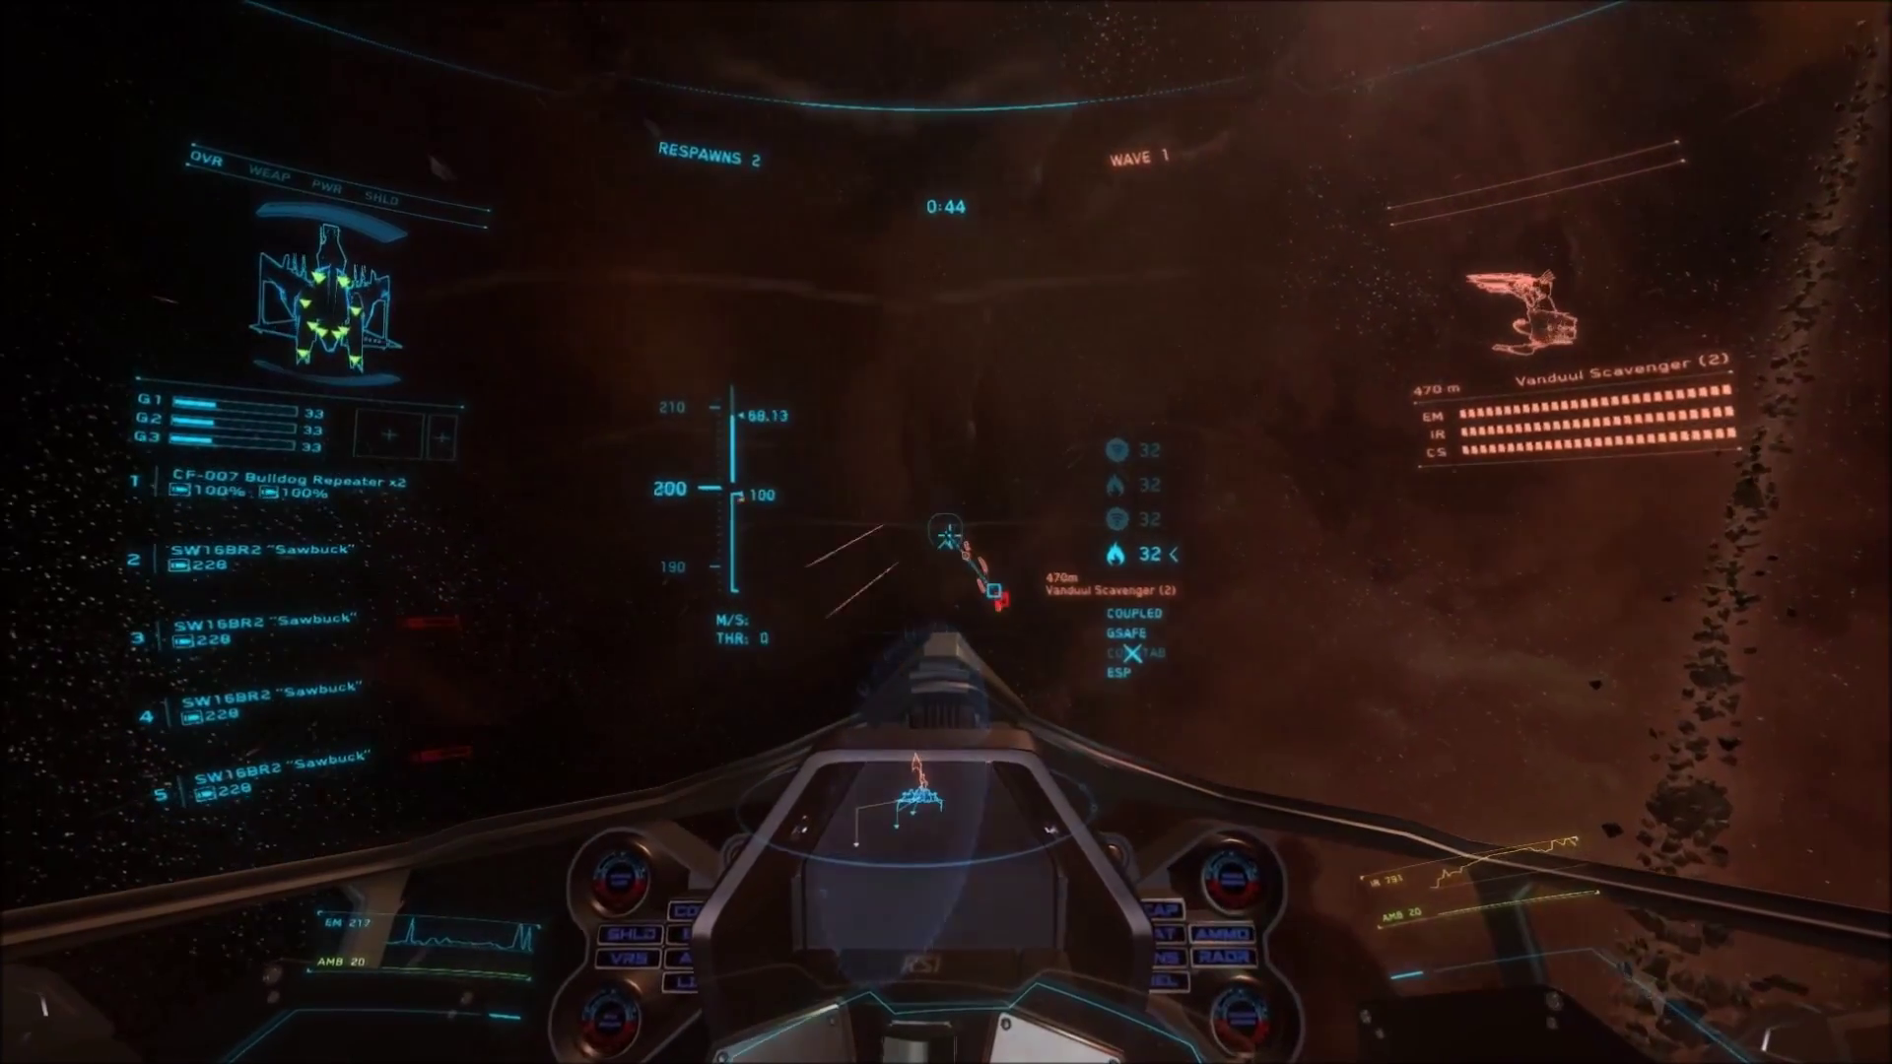
pyautogui.click(946, 533)
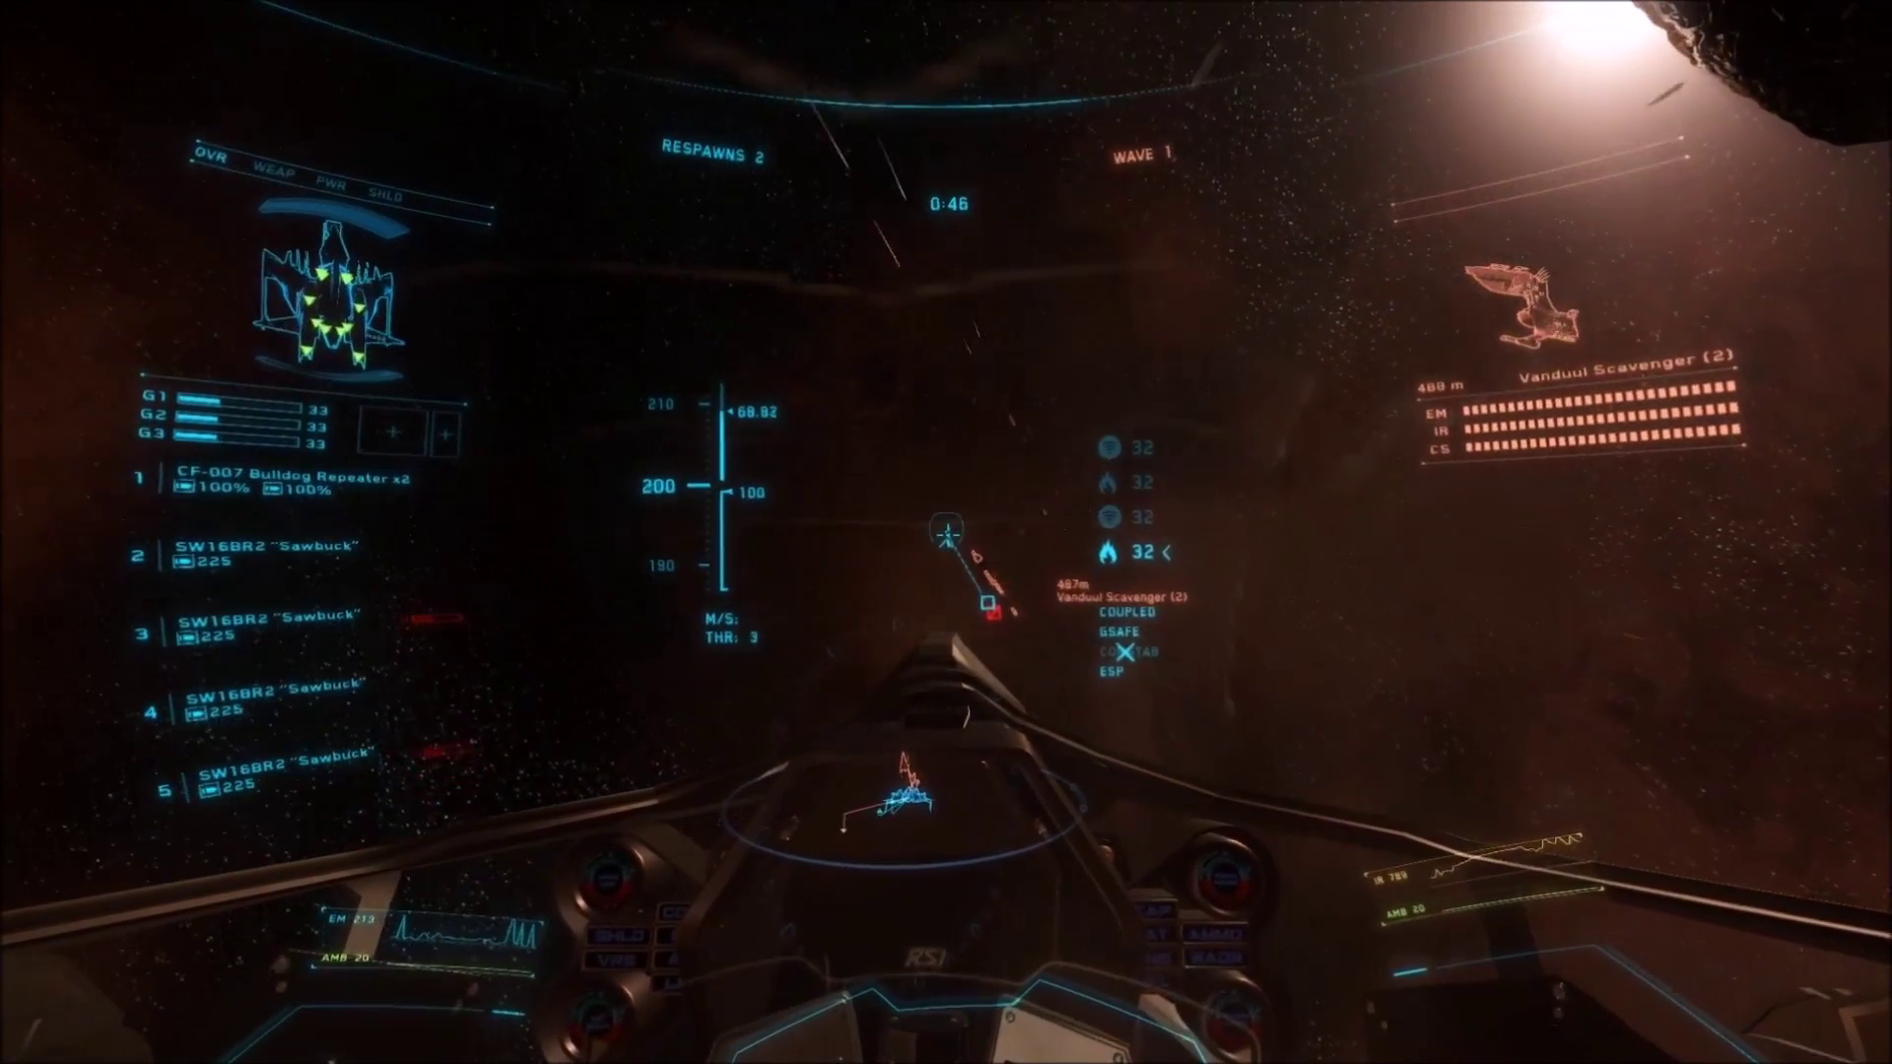
pyautogui.click(946, 532)
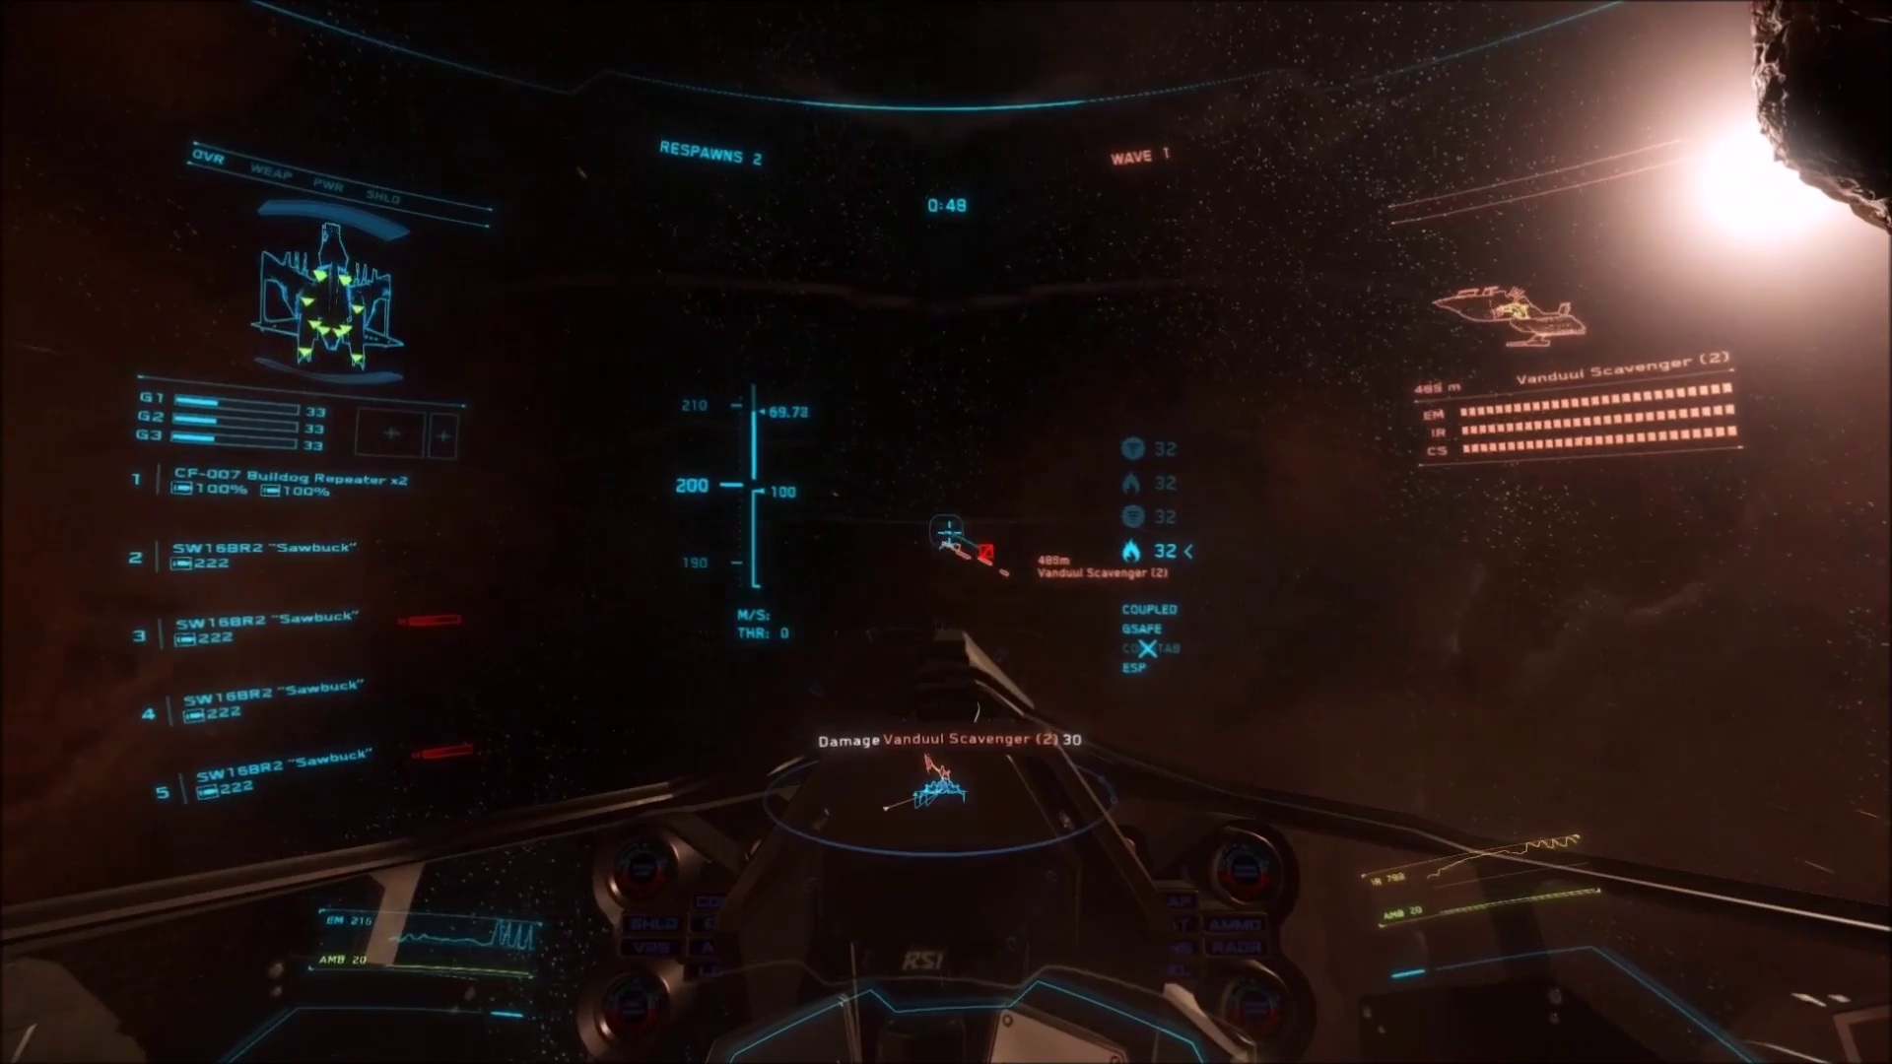
pyautogui.click(946, 532)
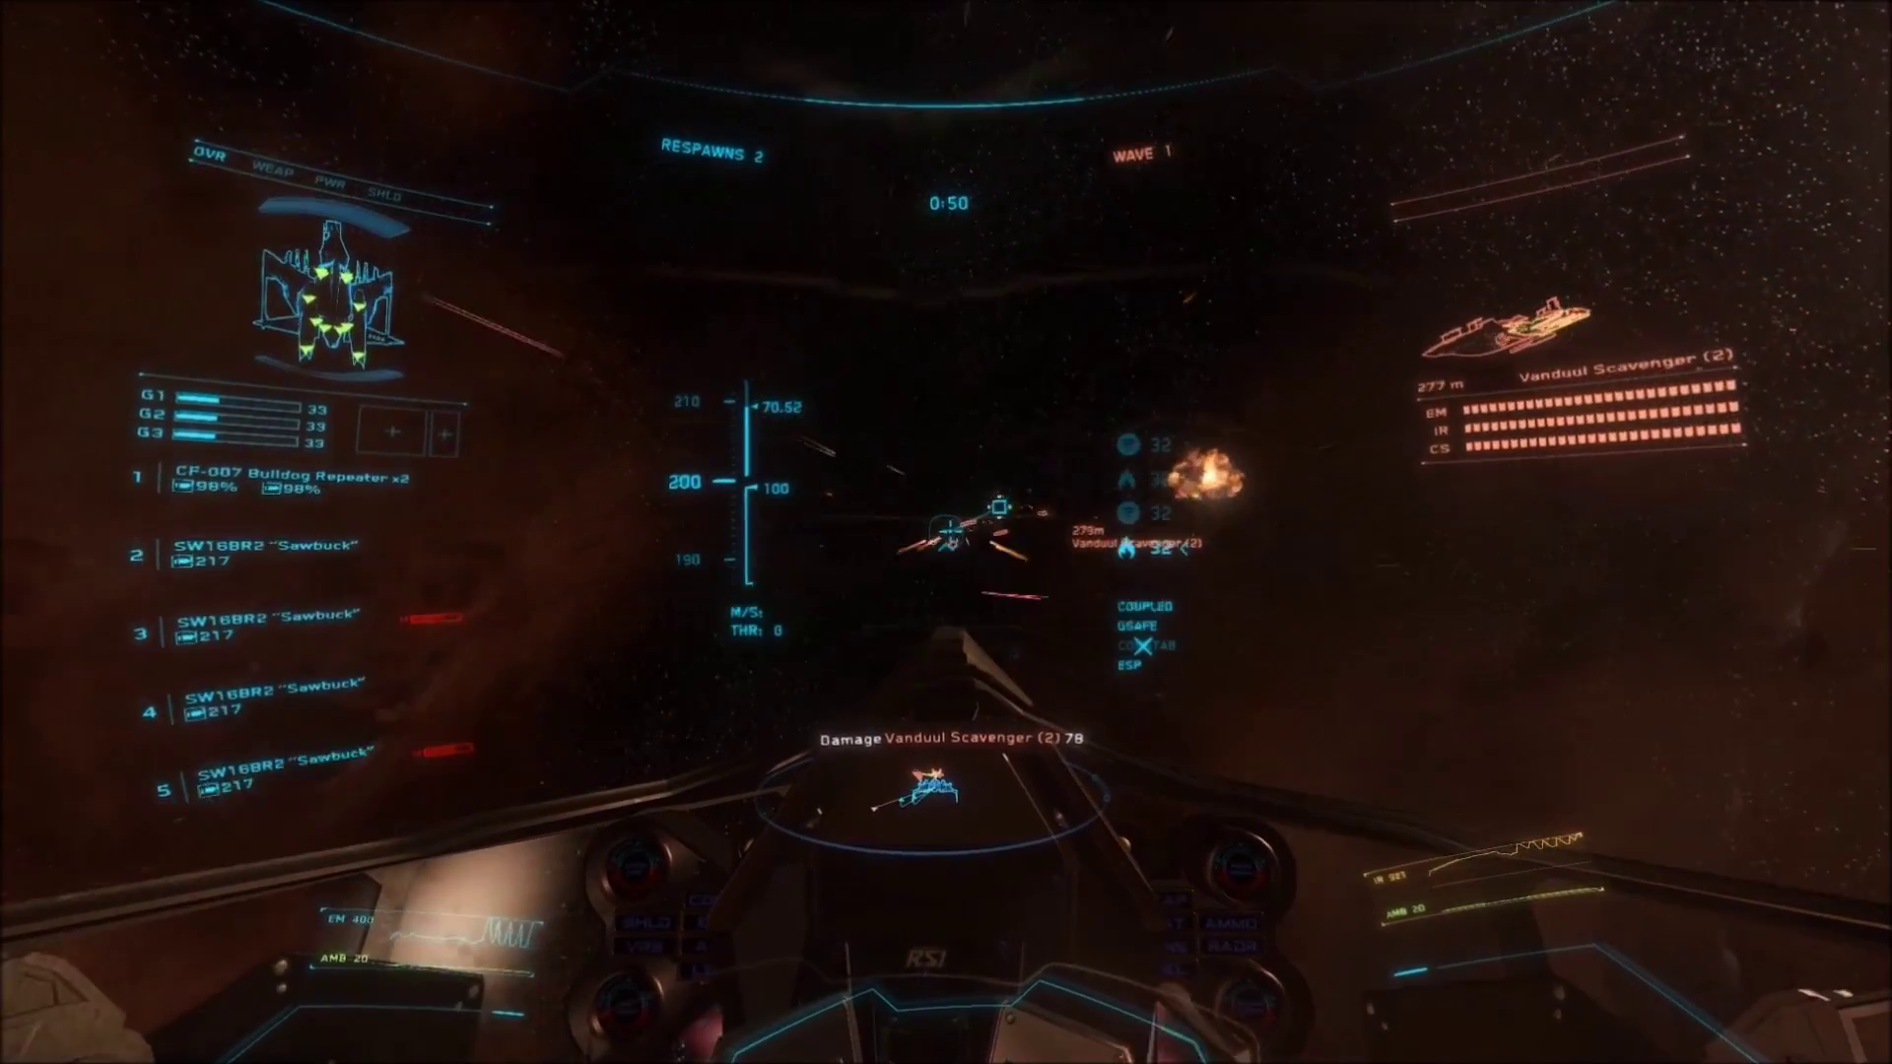
pyautogui.click(946, 532)
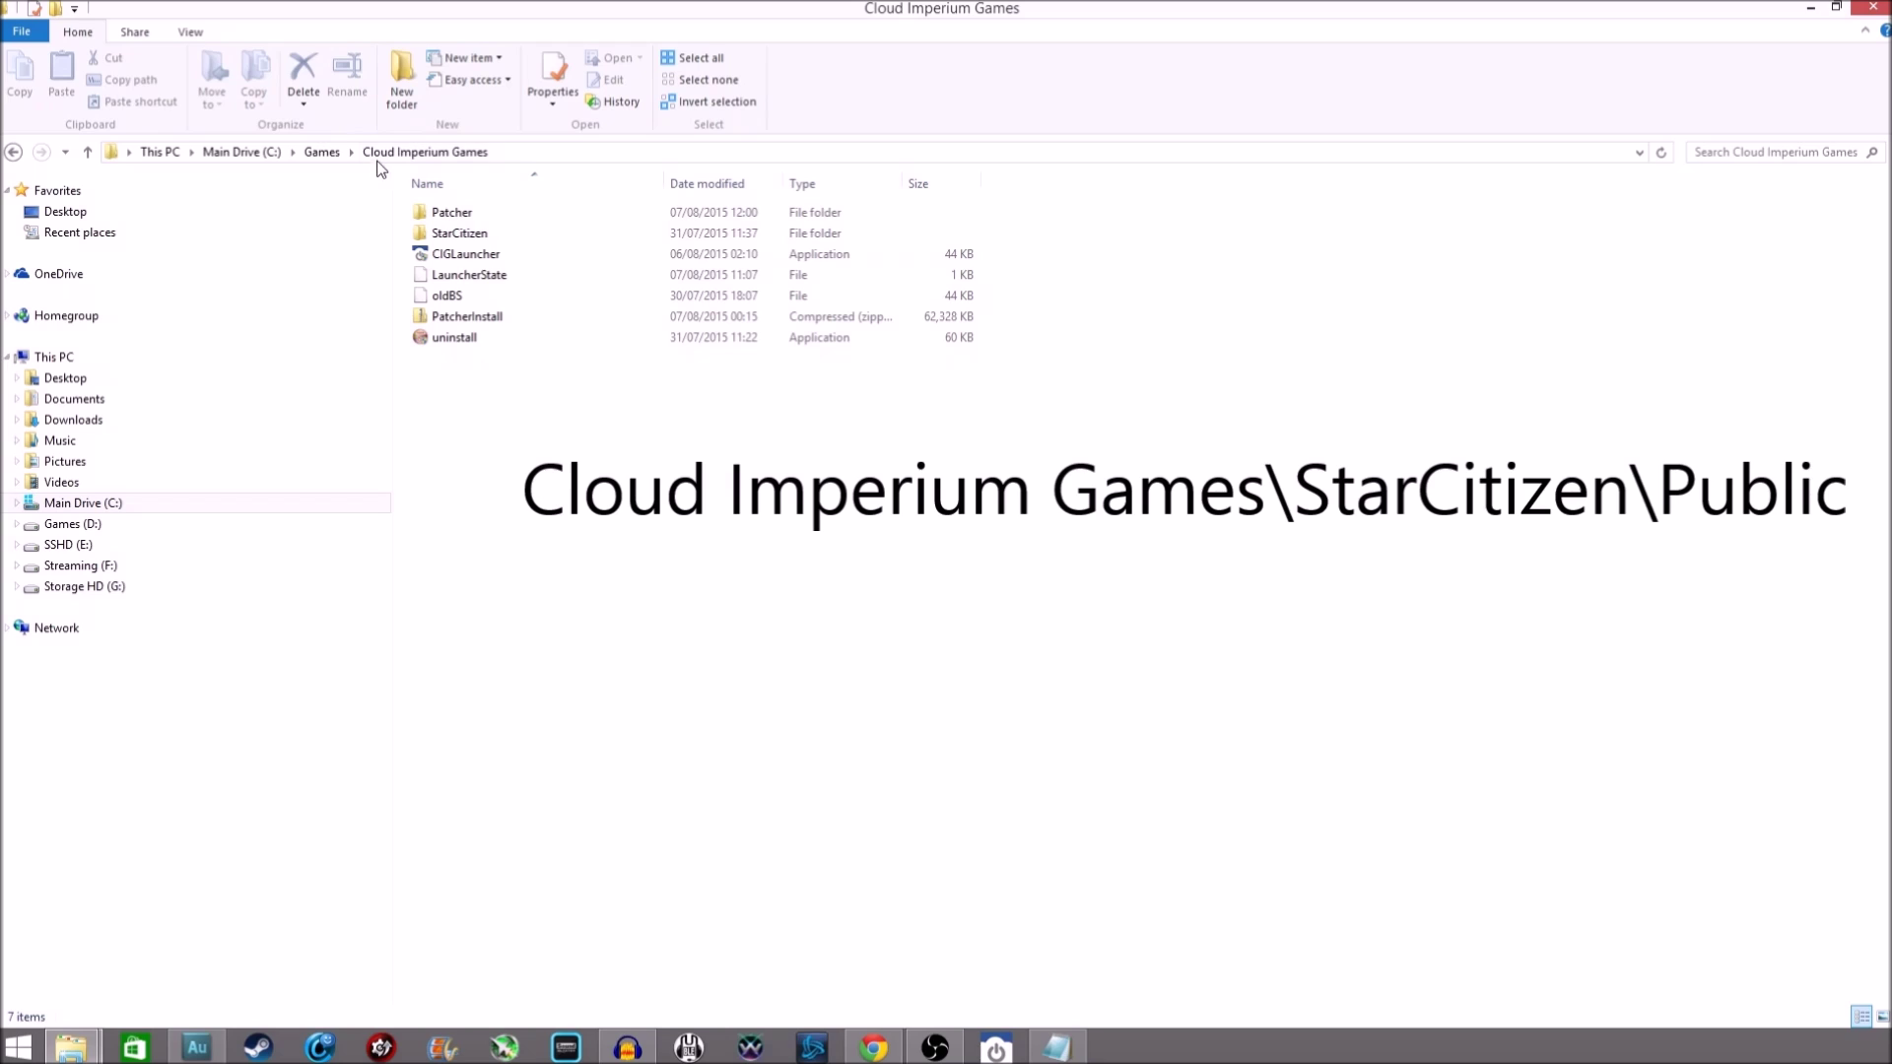
# Navigate into the StarCitizen\Public folder
pyautogui.click(460, 236)
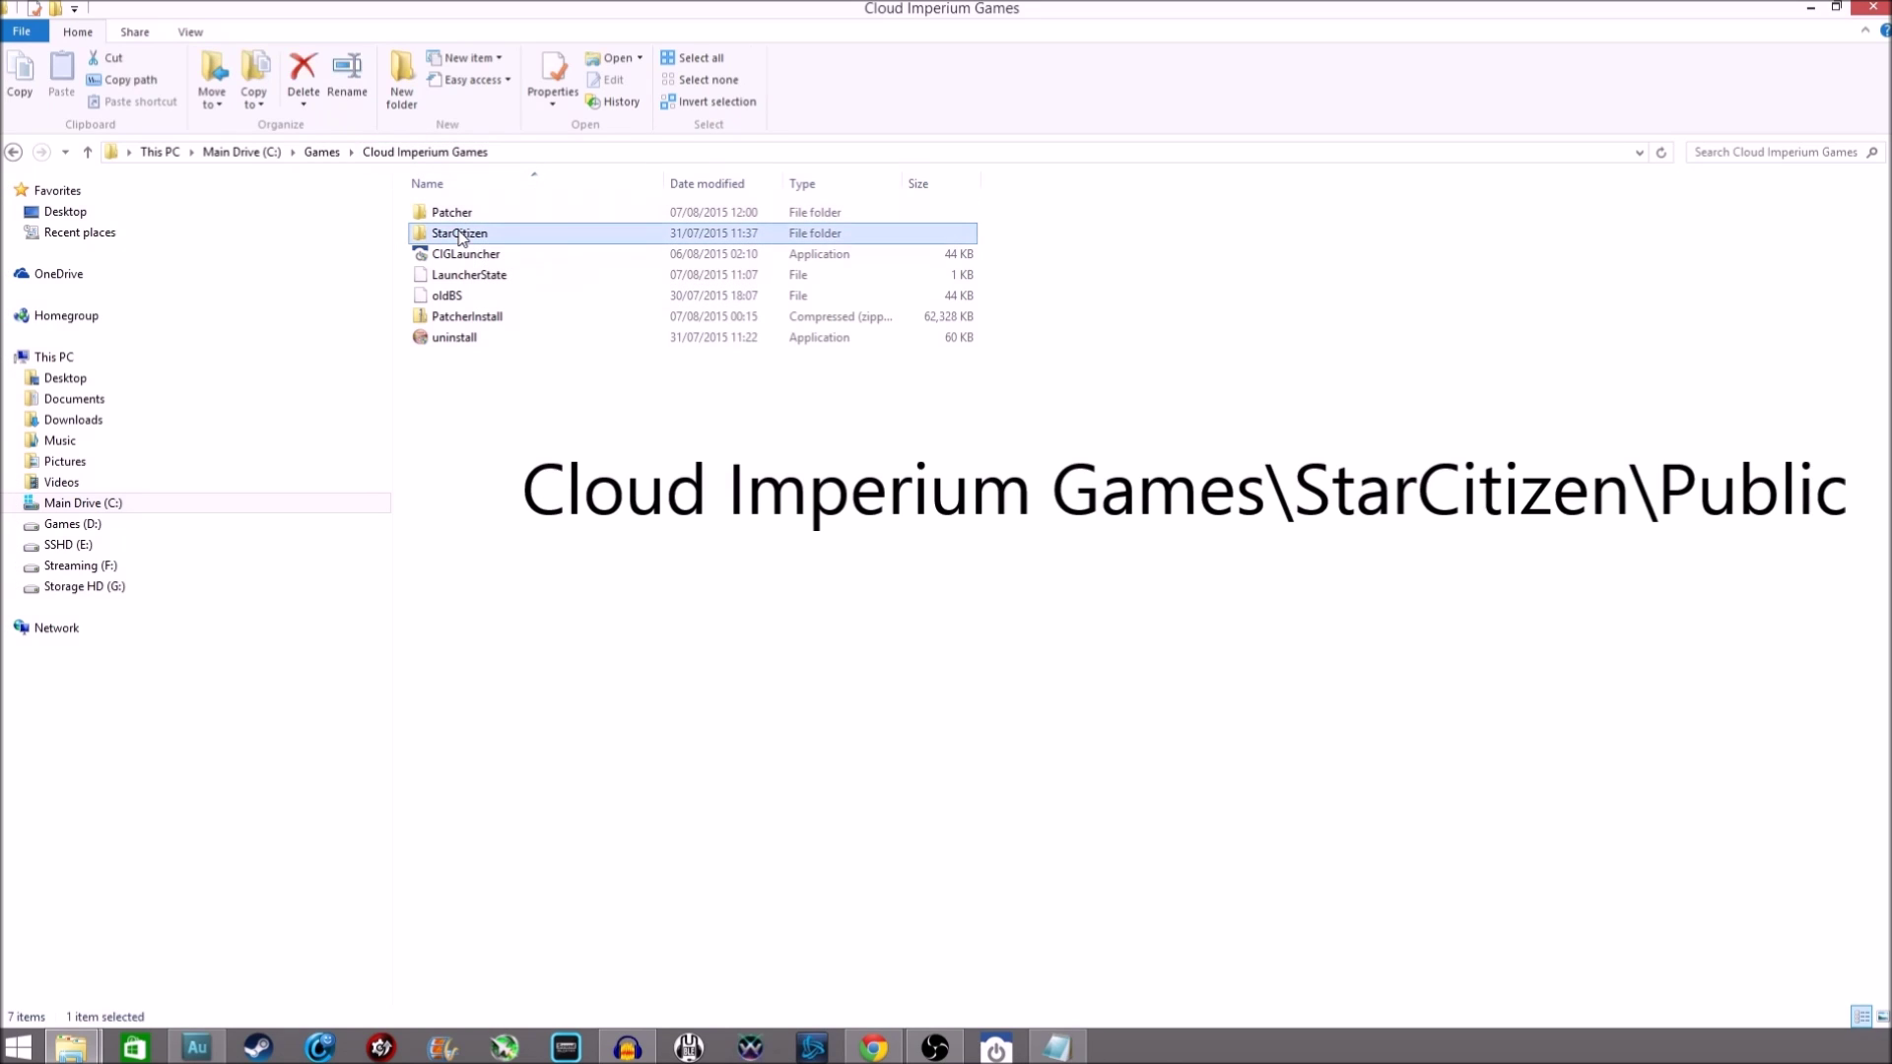
pyautogui.doubleClick(460, 236)
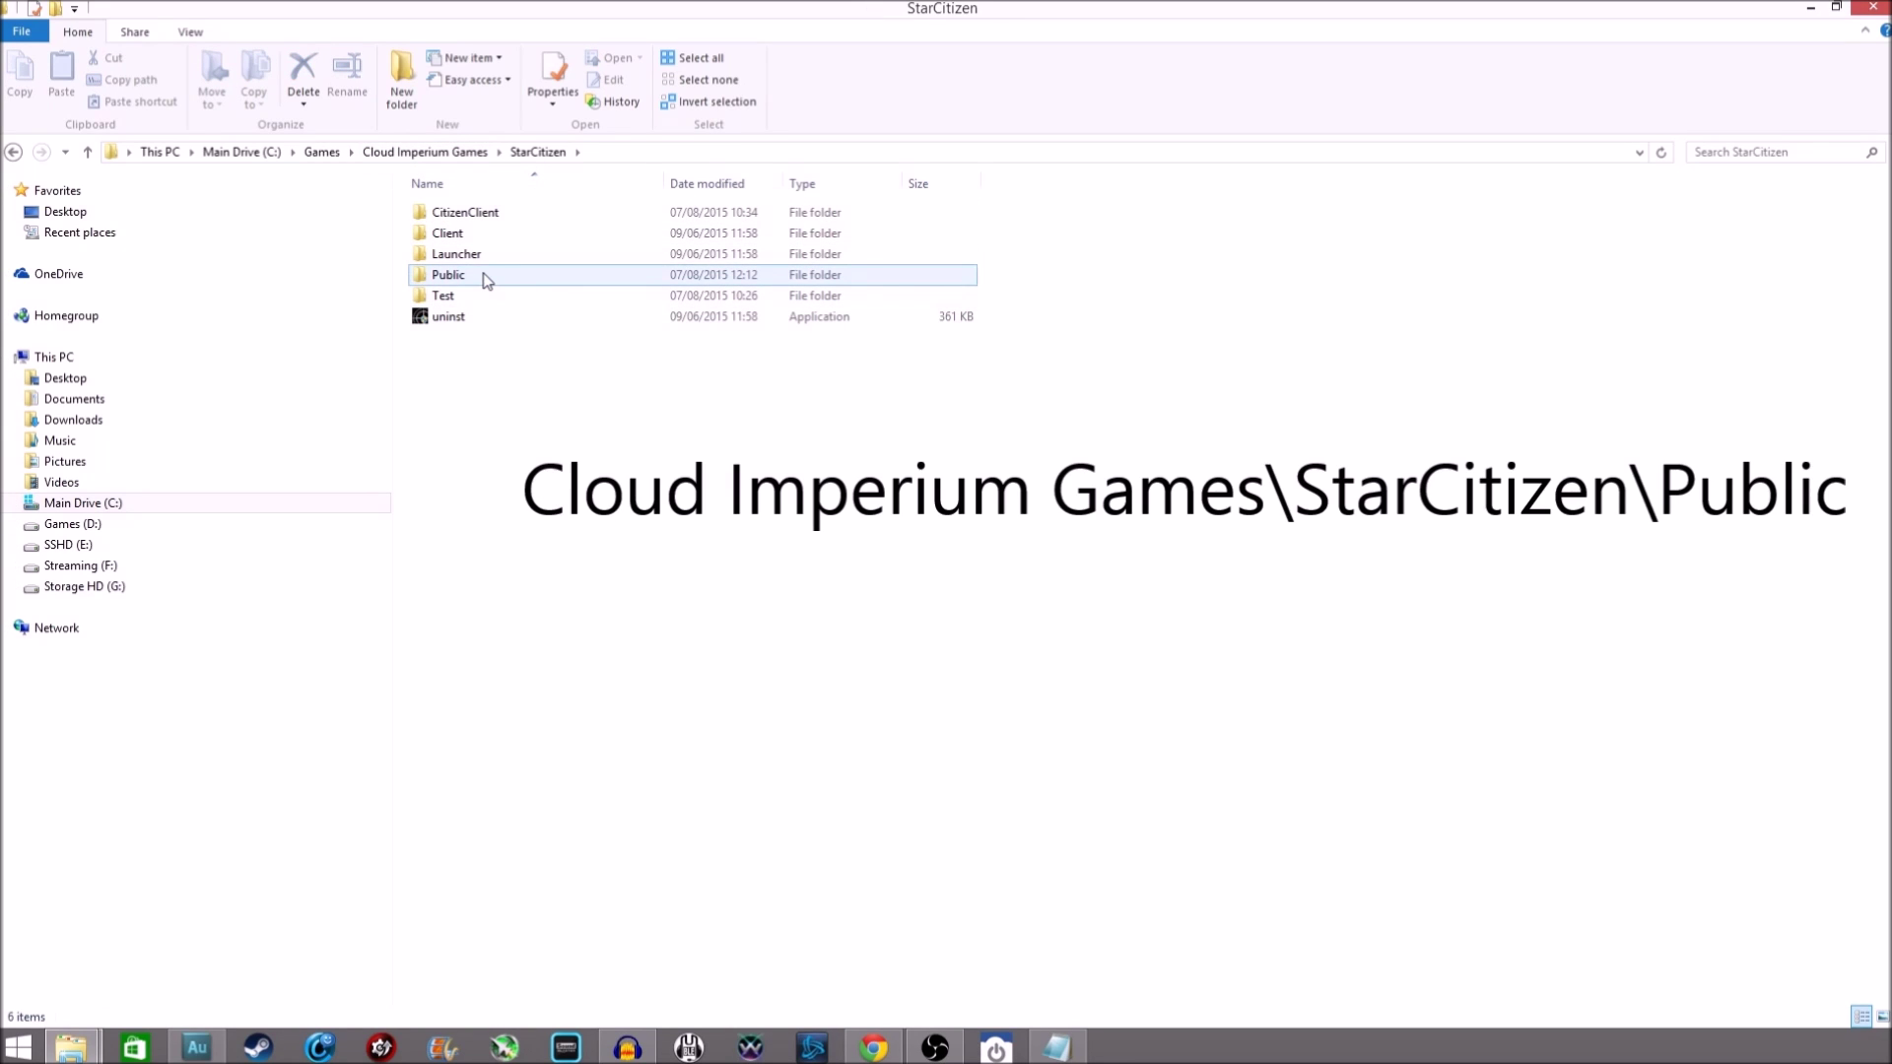
pyautogui.doubleClick(486, 279)
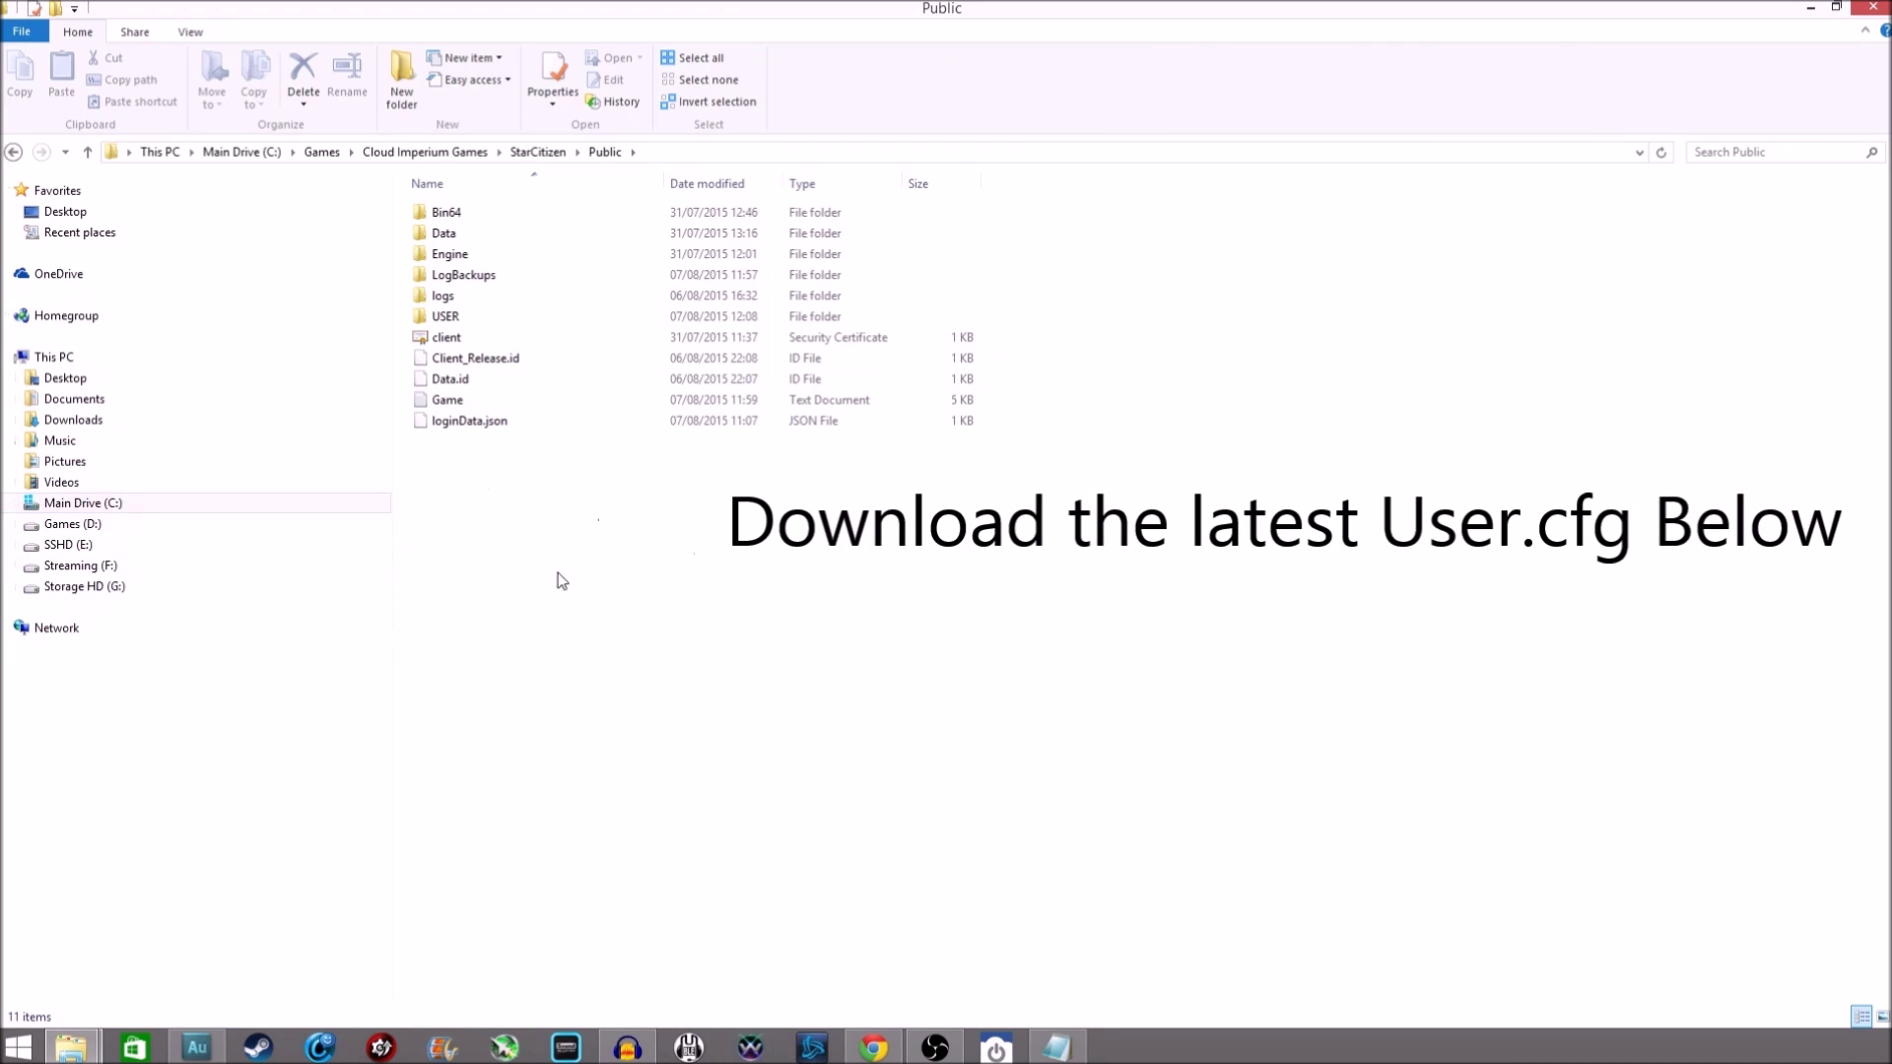
# Create a new text document named 'user' in Public and open it in Notepad
pyautogui.rightClick(524, 528)
pyautogui.moveTo(687, 768)
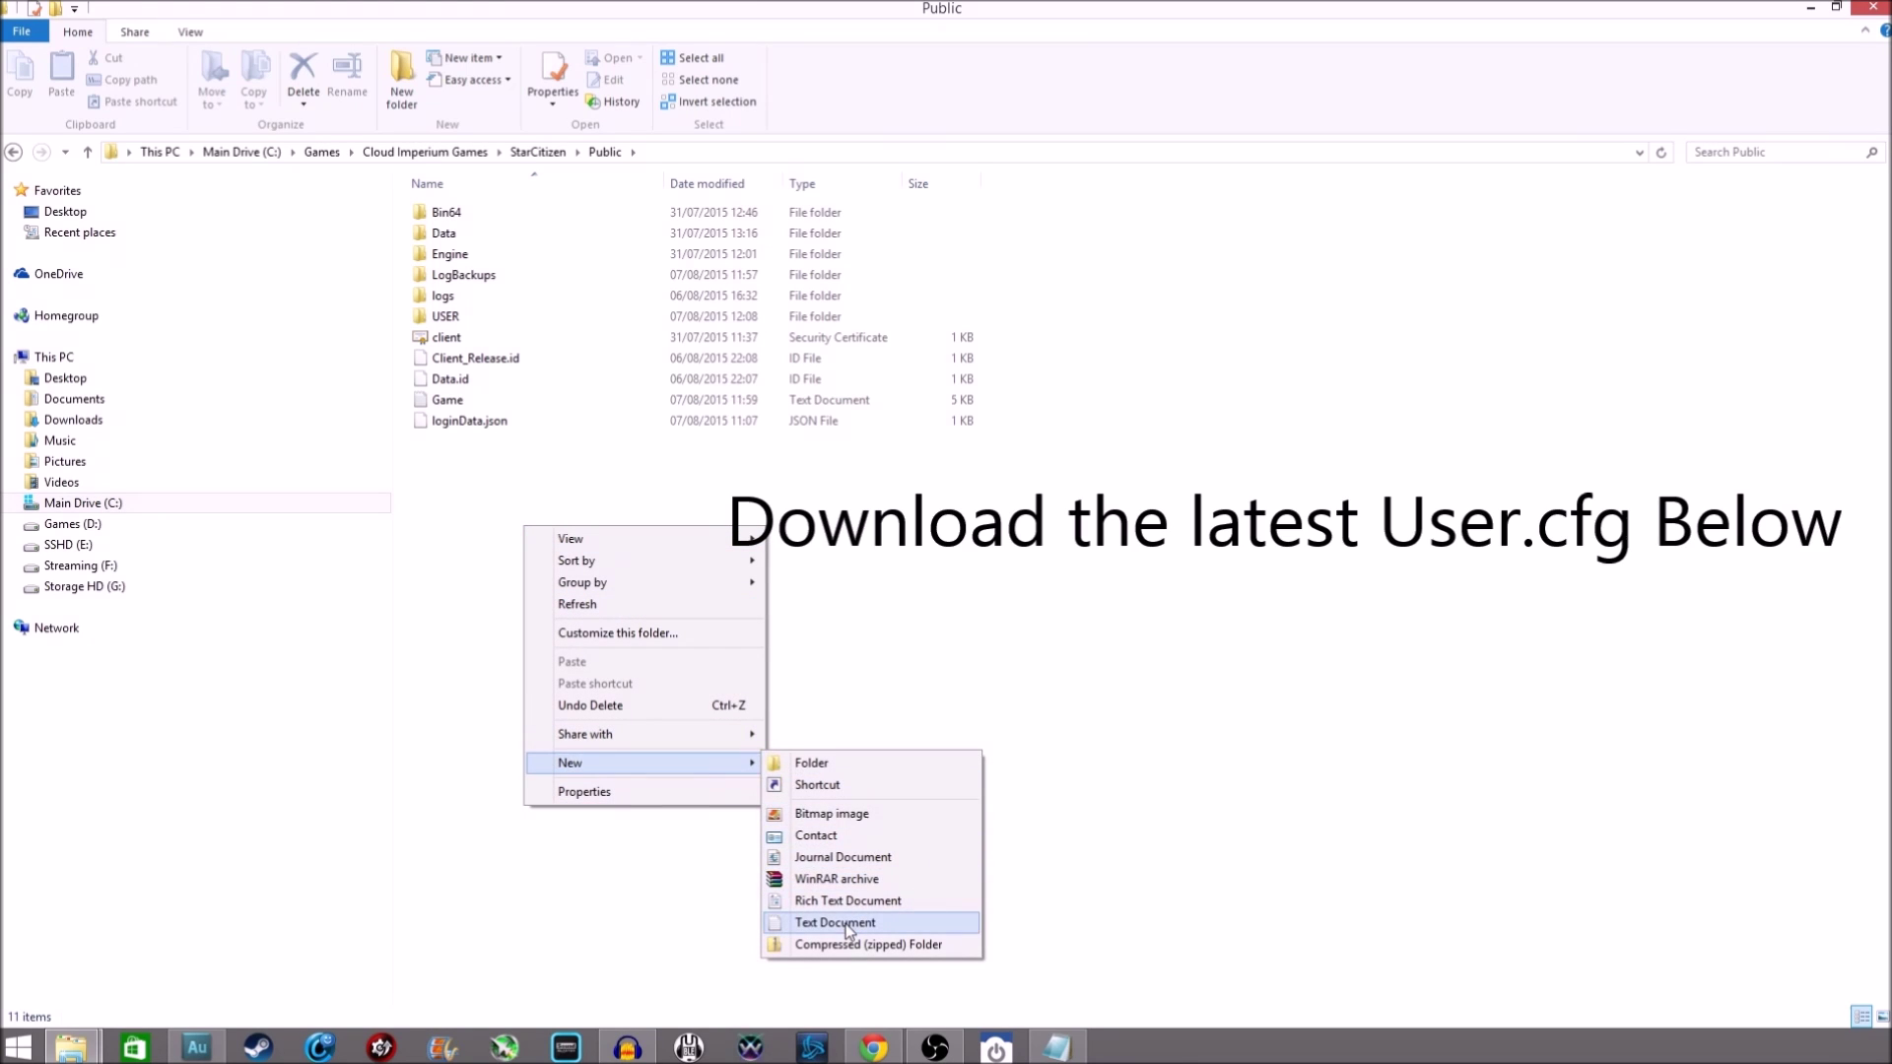
pyautogui.click(853, 922)
pyautogui.write('user')
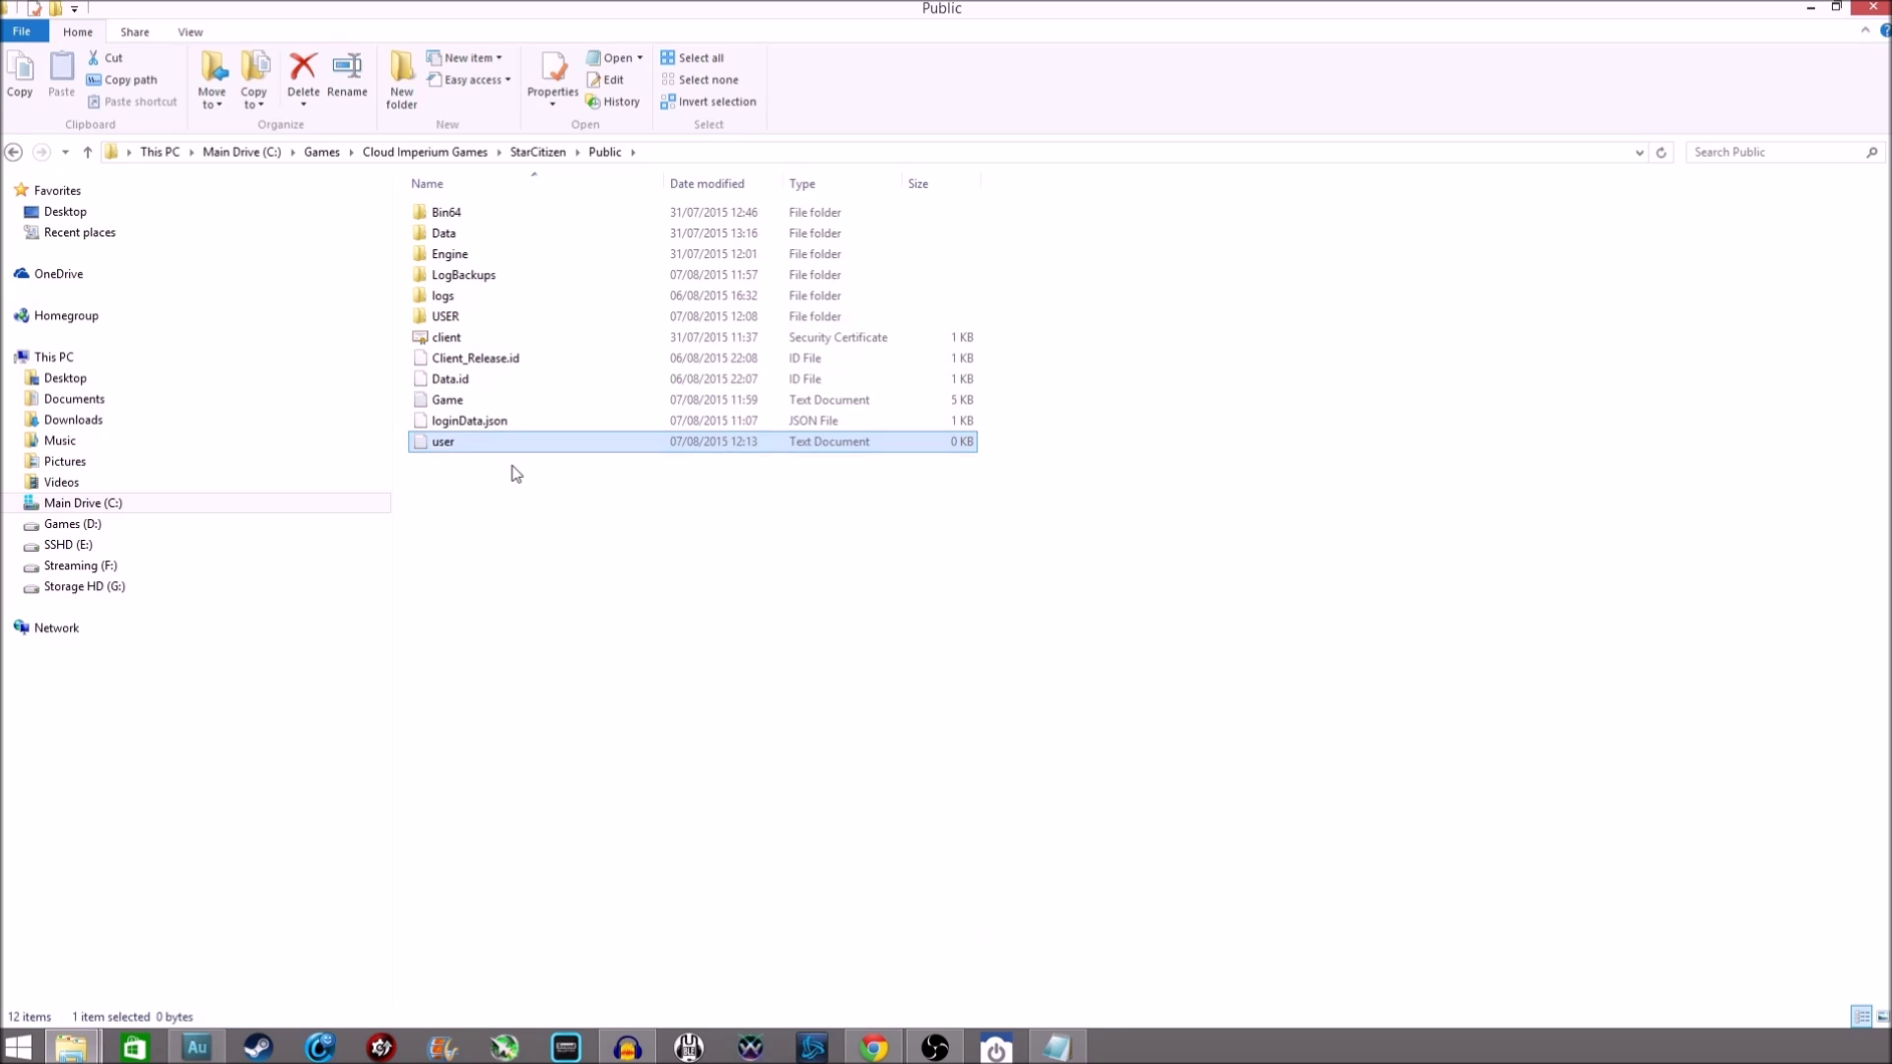
pyautogui.press('Return')
pyautogui.doubleClick(443, 442)
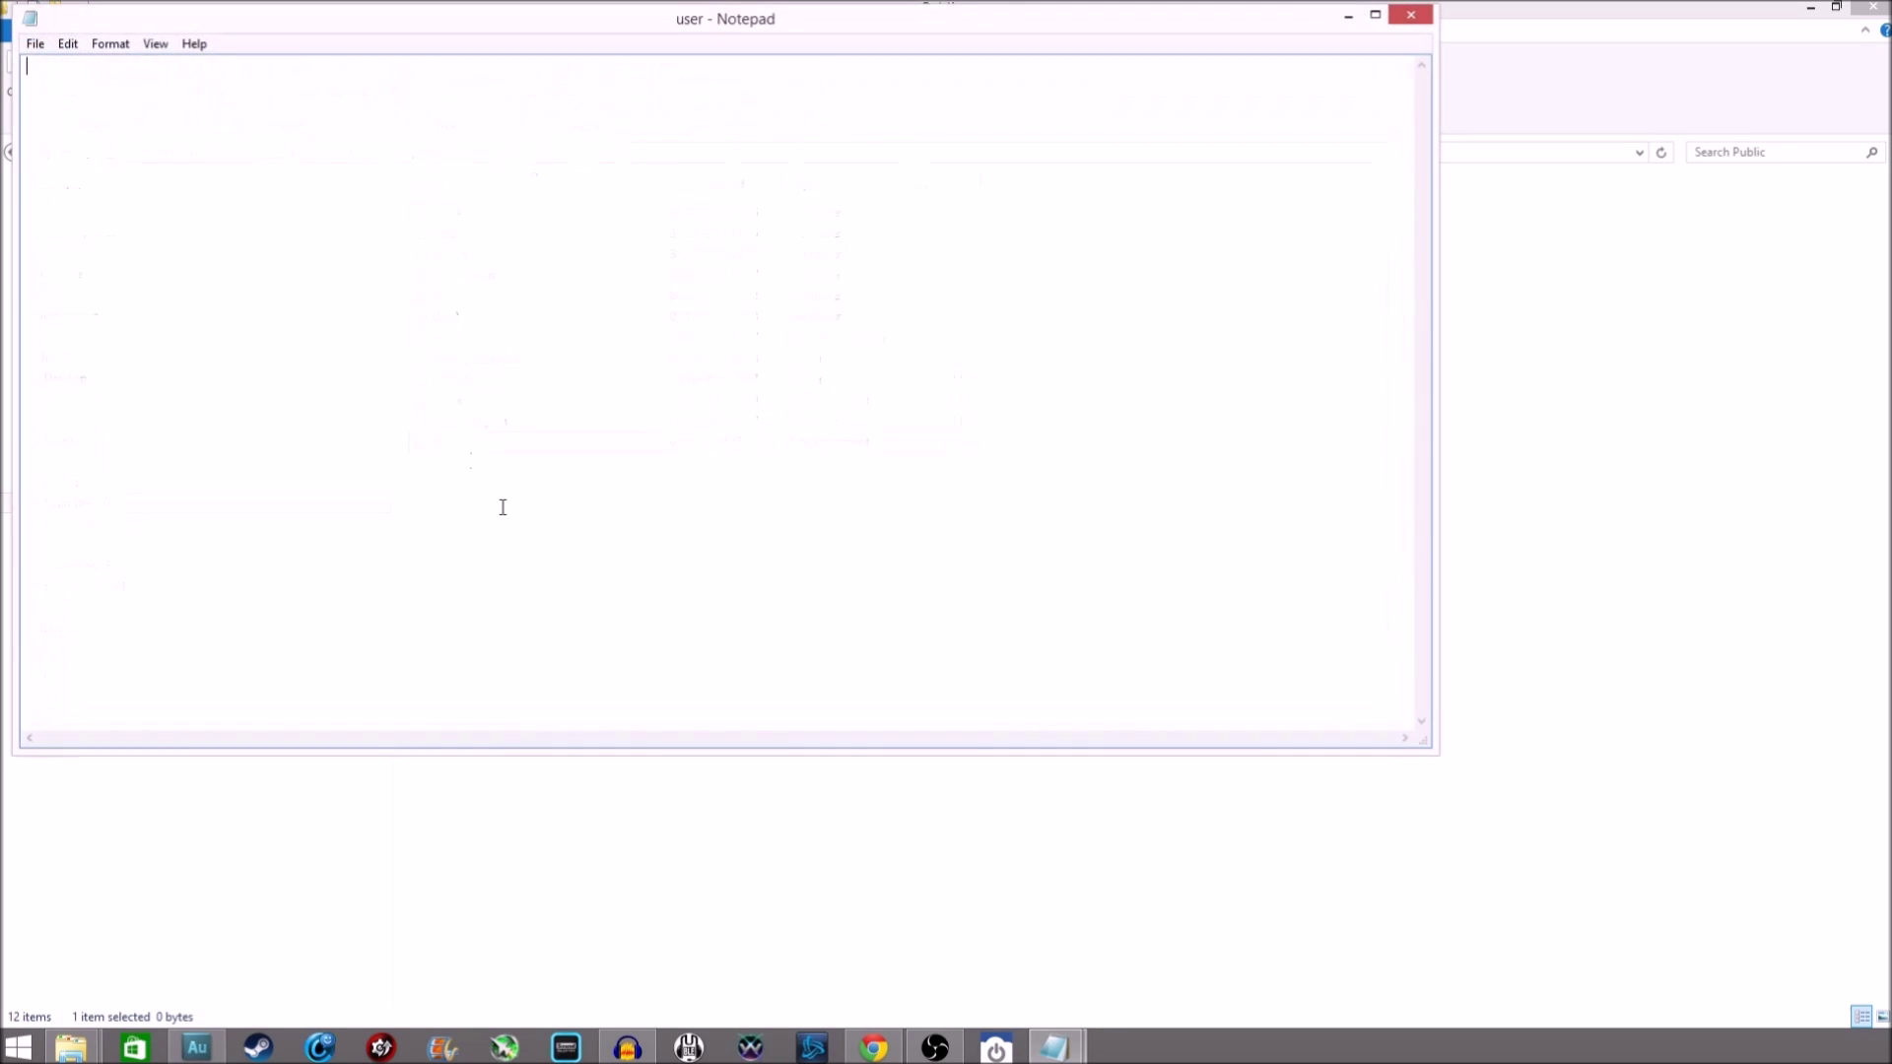
# Paste the graphics settings, save as 'user.cfg' with All Files type, and close Notepad
pyautogui.hotkey('ctrl', 'v')
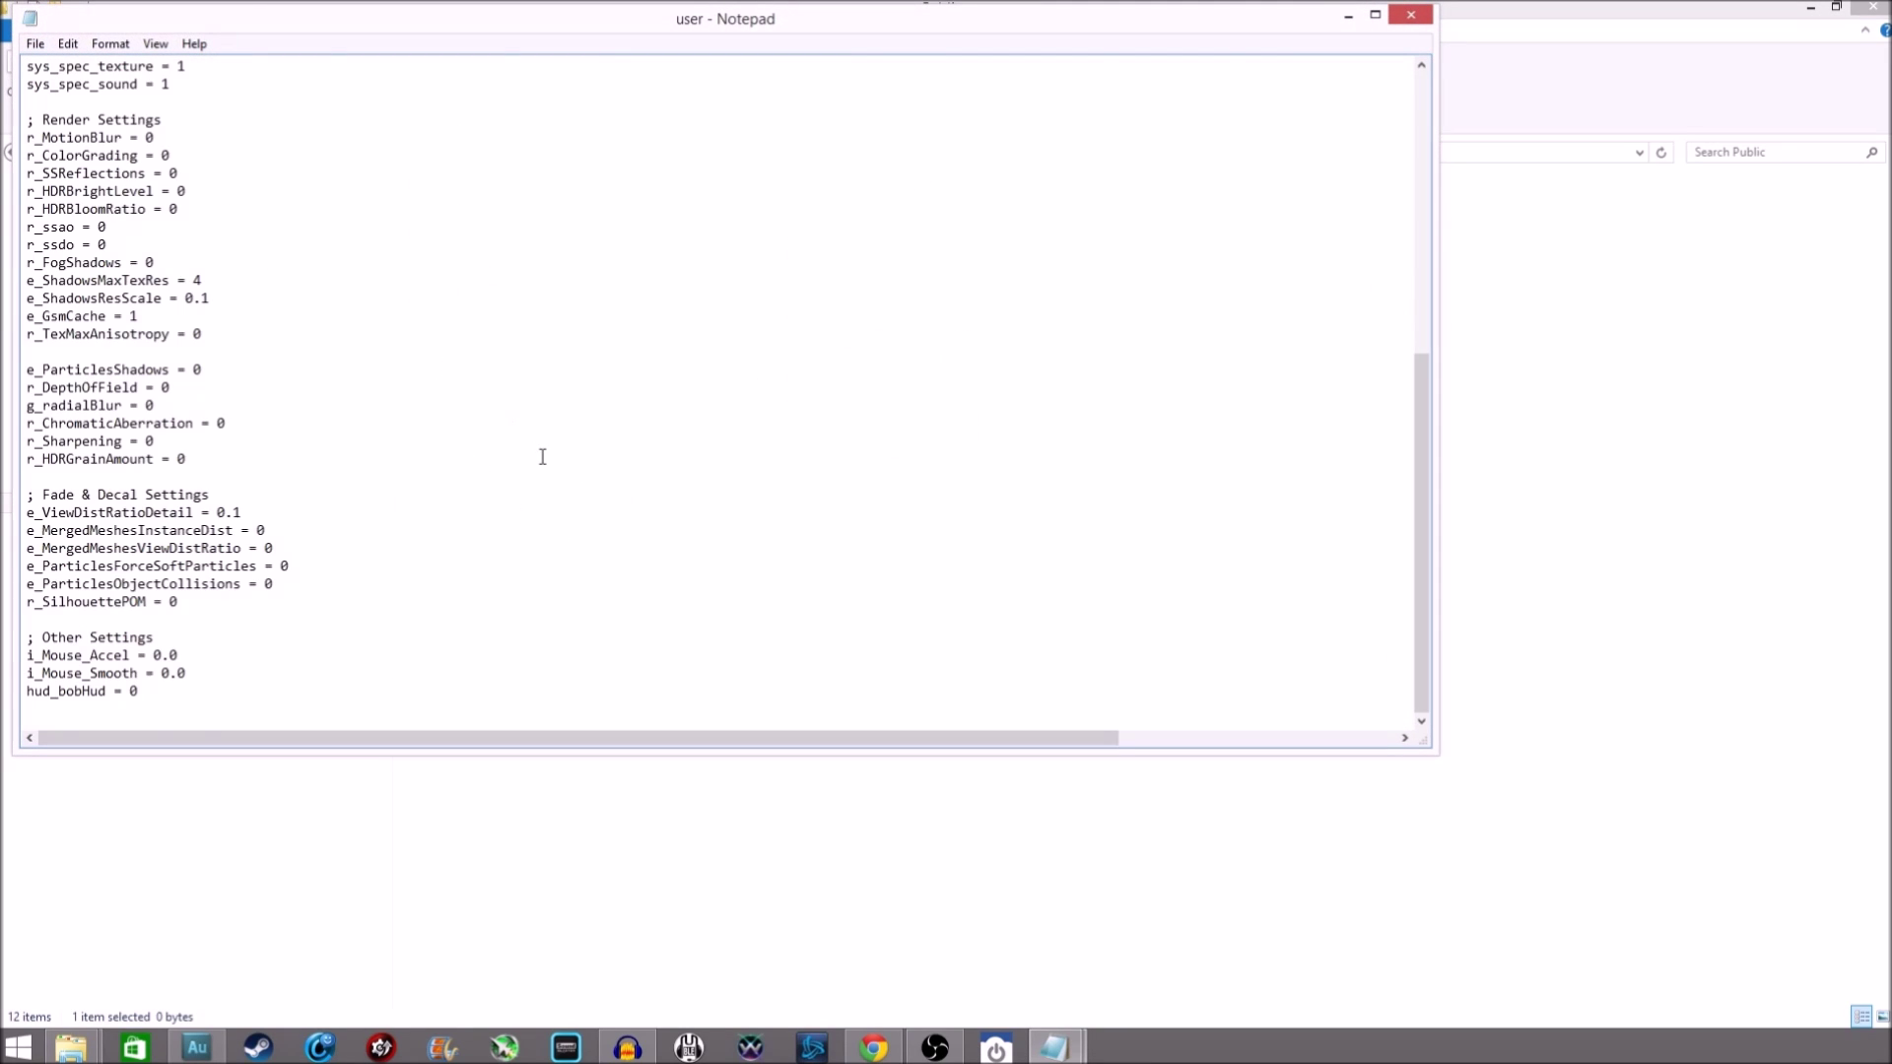
pyautogui.scroll(10, 542, 457)
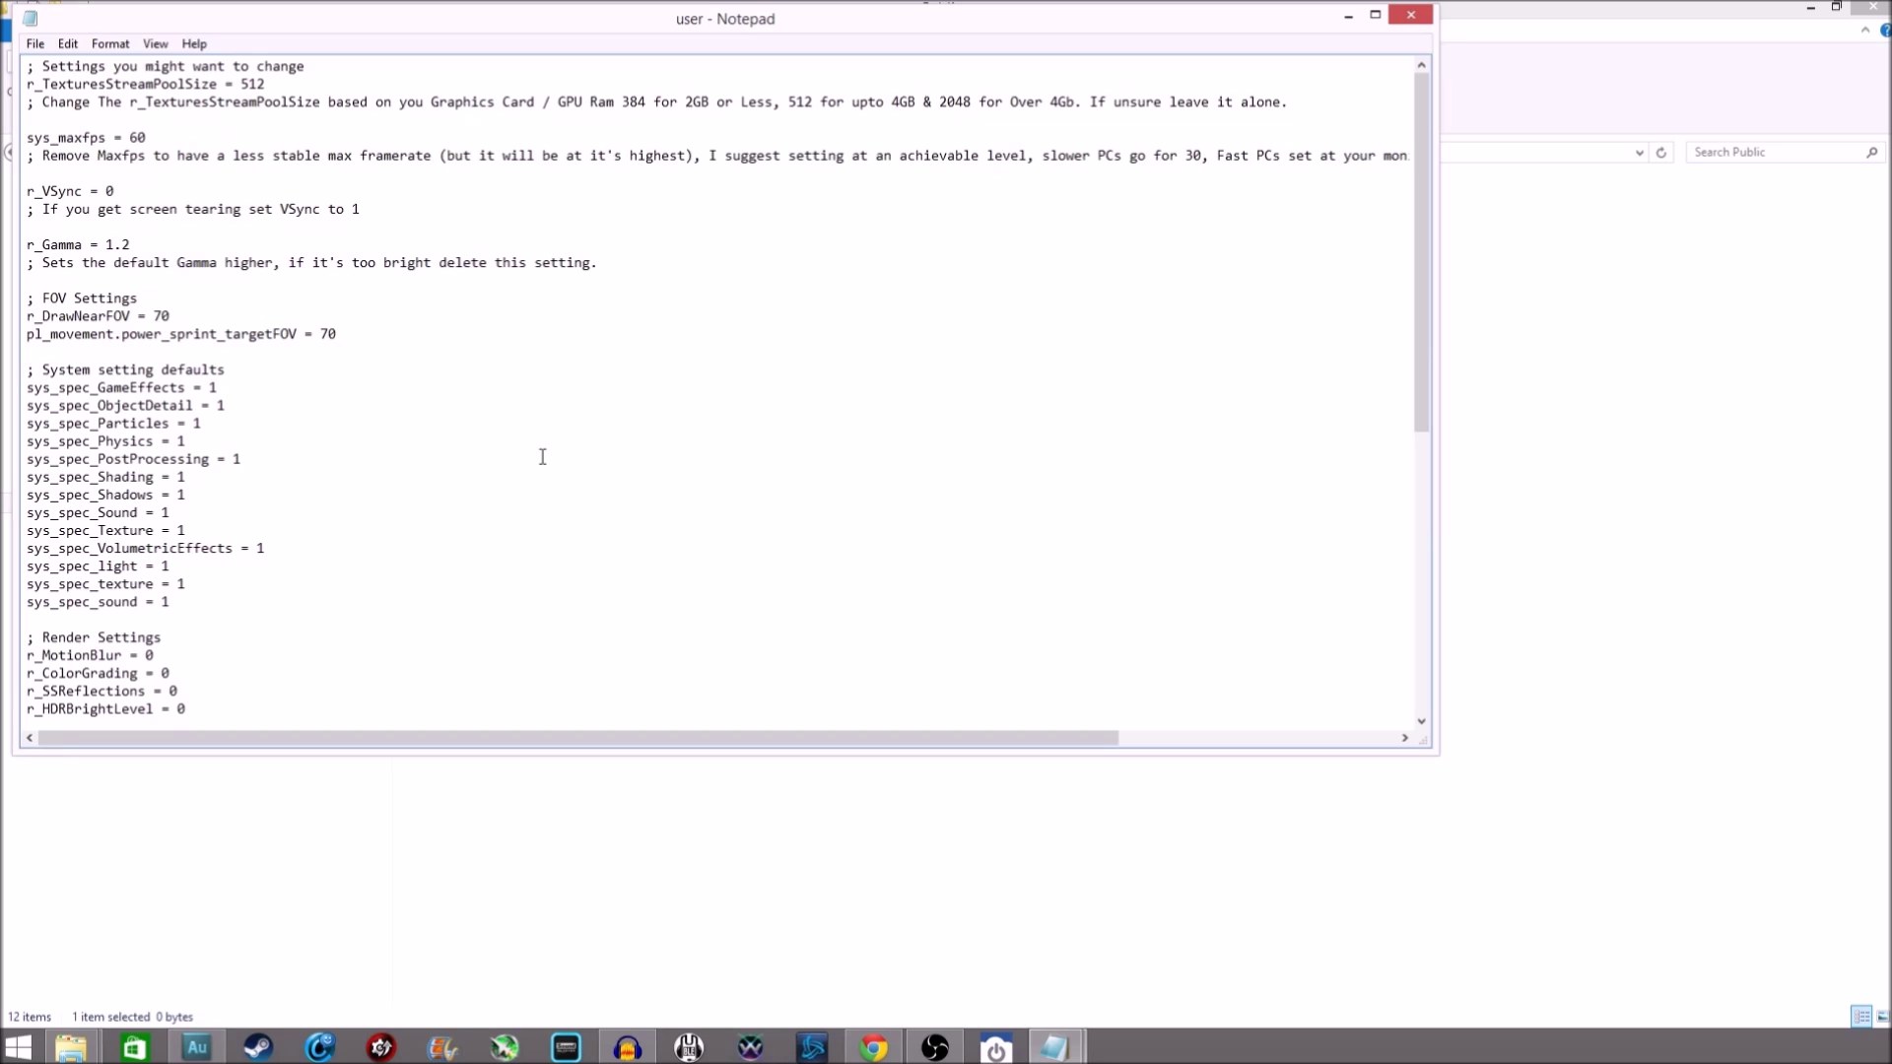
pyautogui.click(35, 44)
pyautogui.click(78, 132)
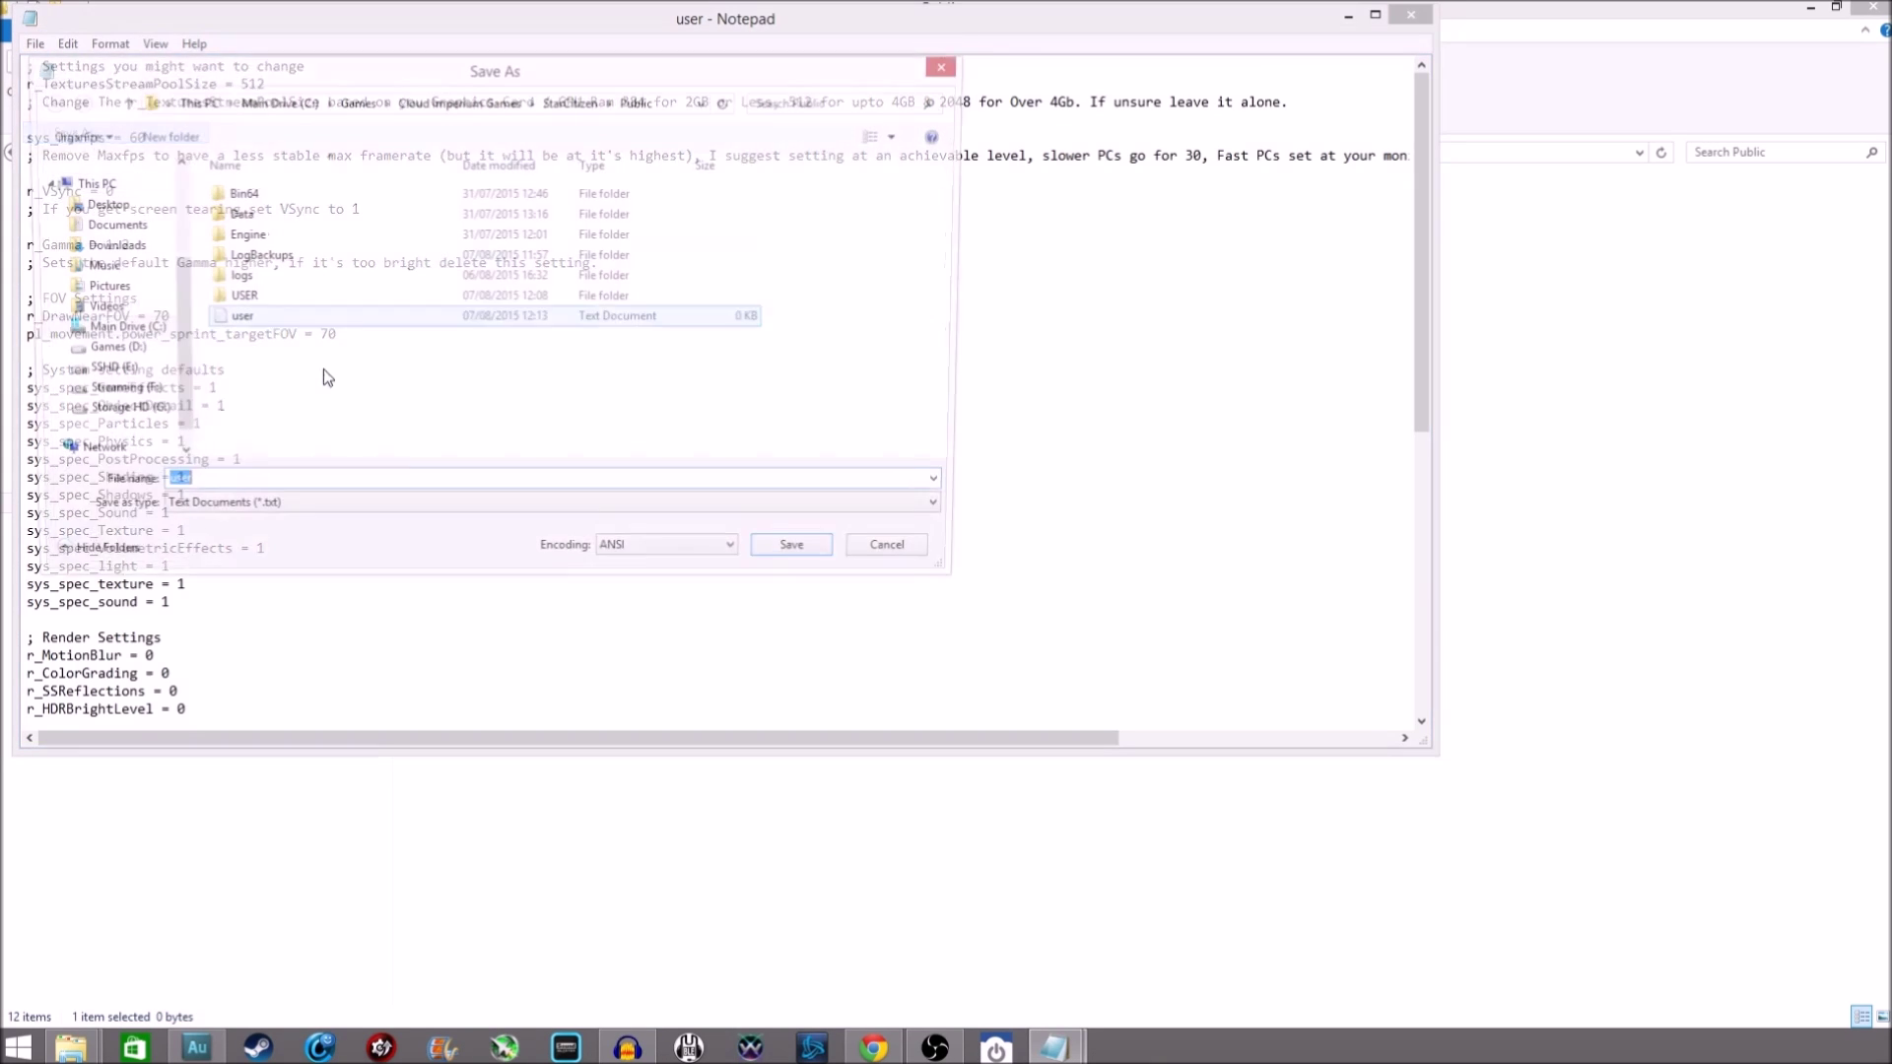
pyautogui.click(237, 511)
pyautogui.click(225, 537)
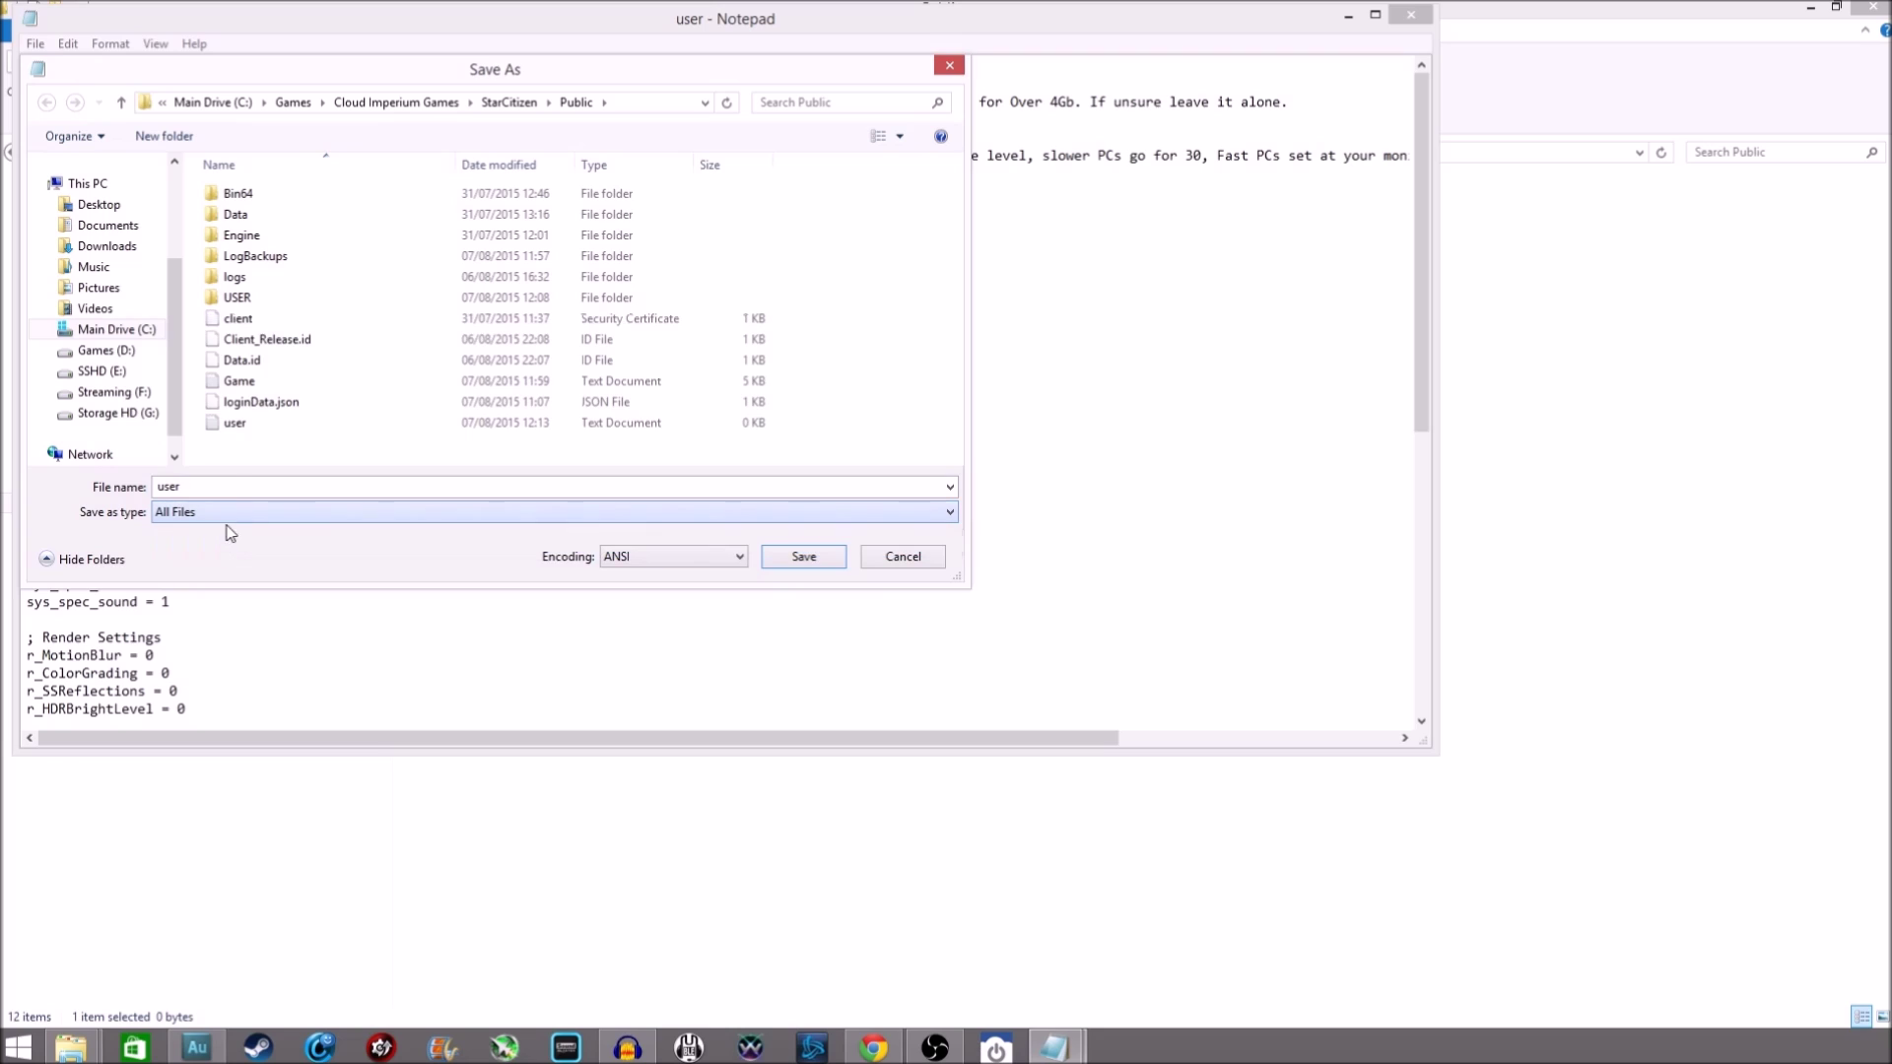
pyautogui.click(250, 486)
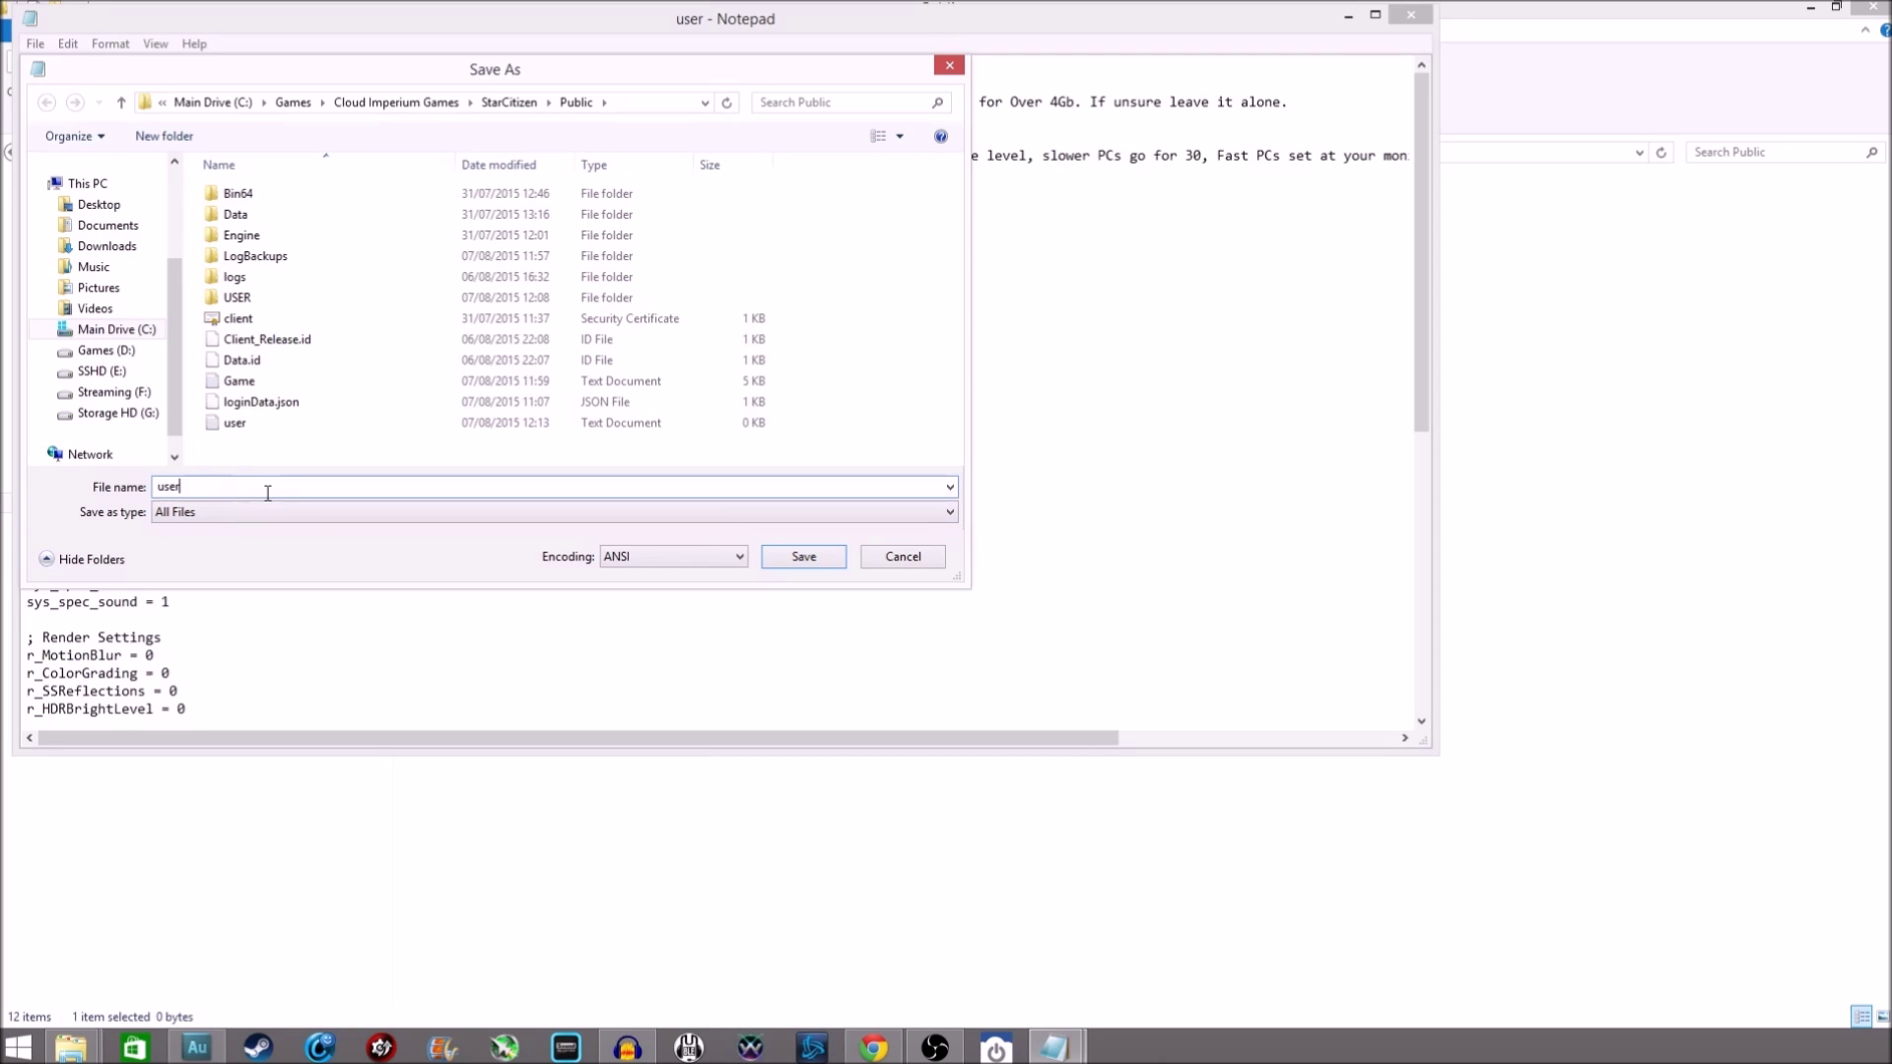
pyautogui.write('.cfg')
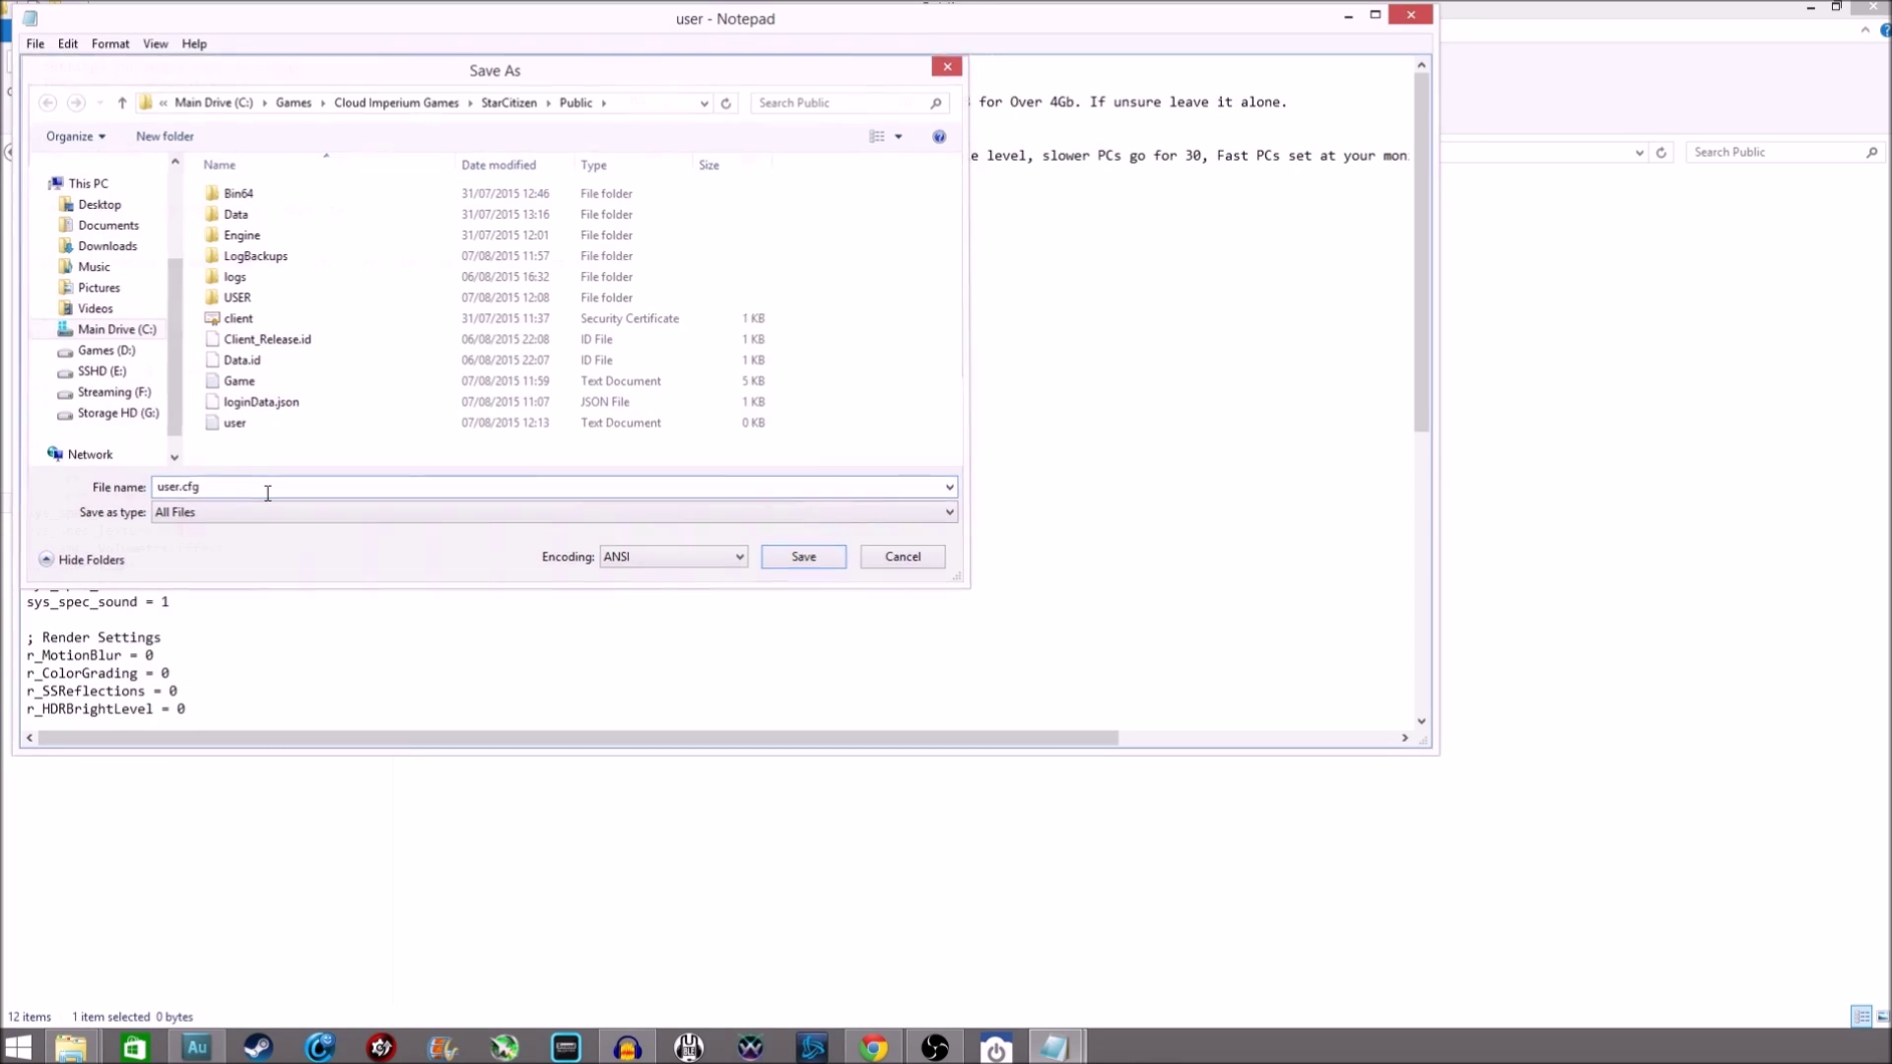
pyautogui.press('Return')
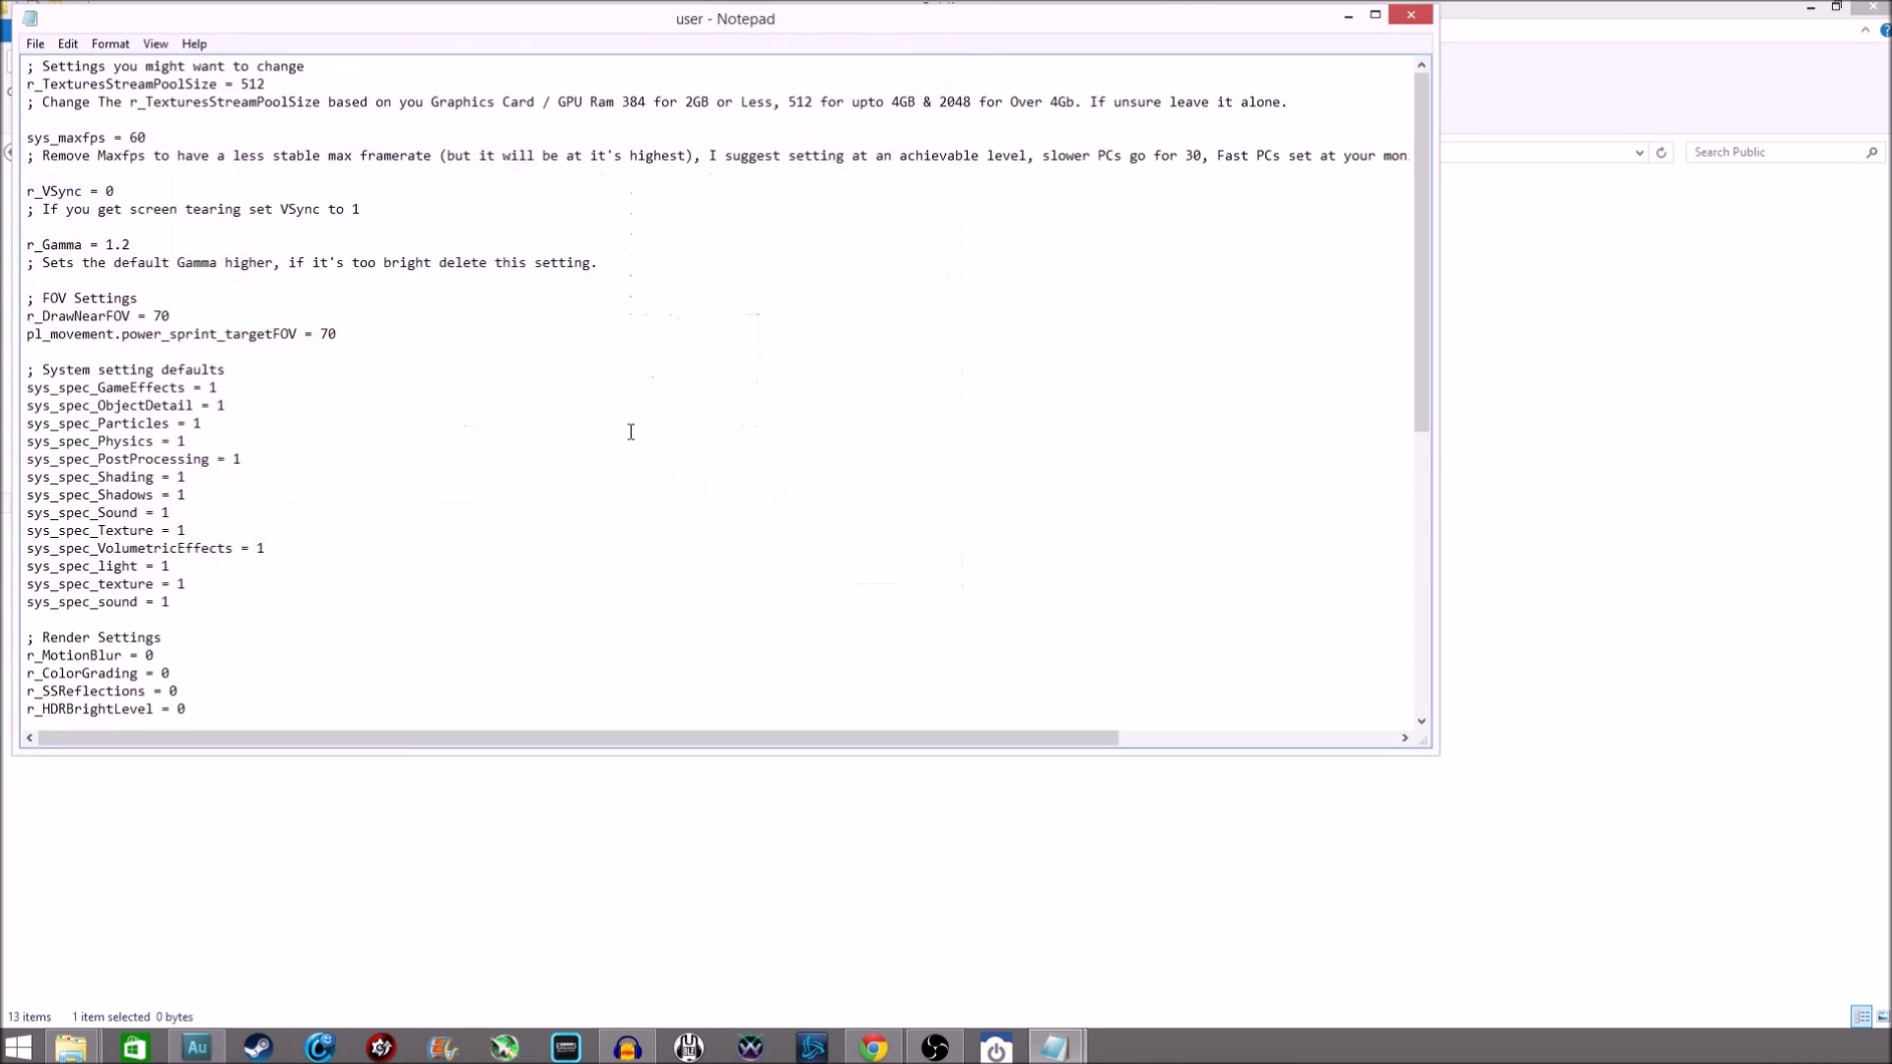
pyautogui.click(1411, 14)
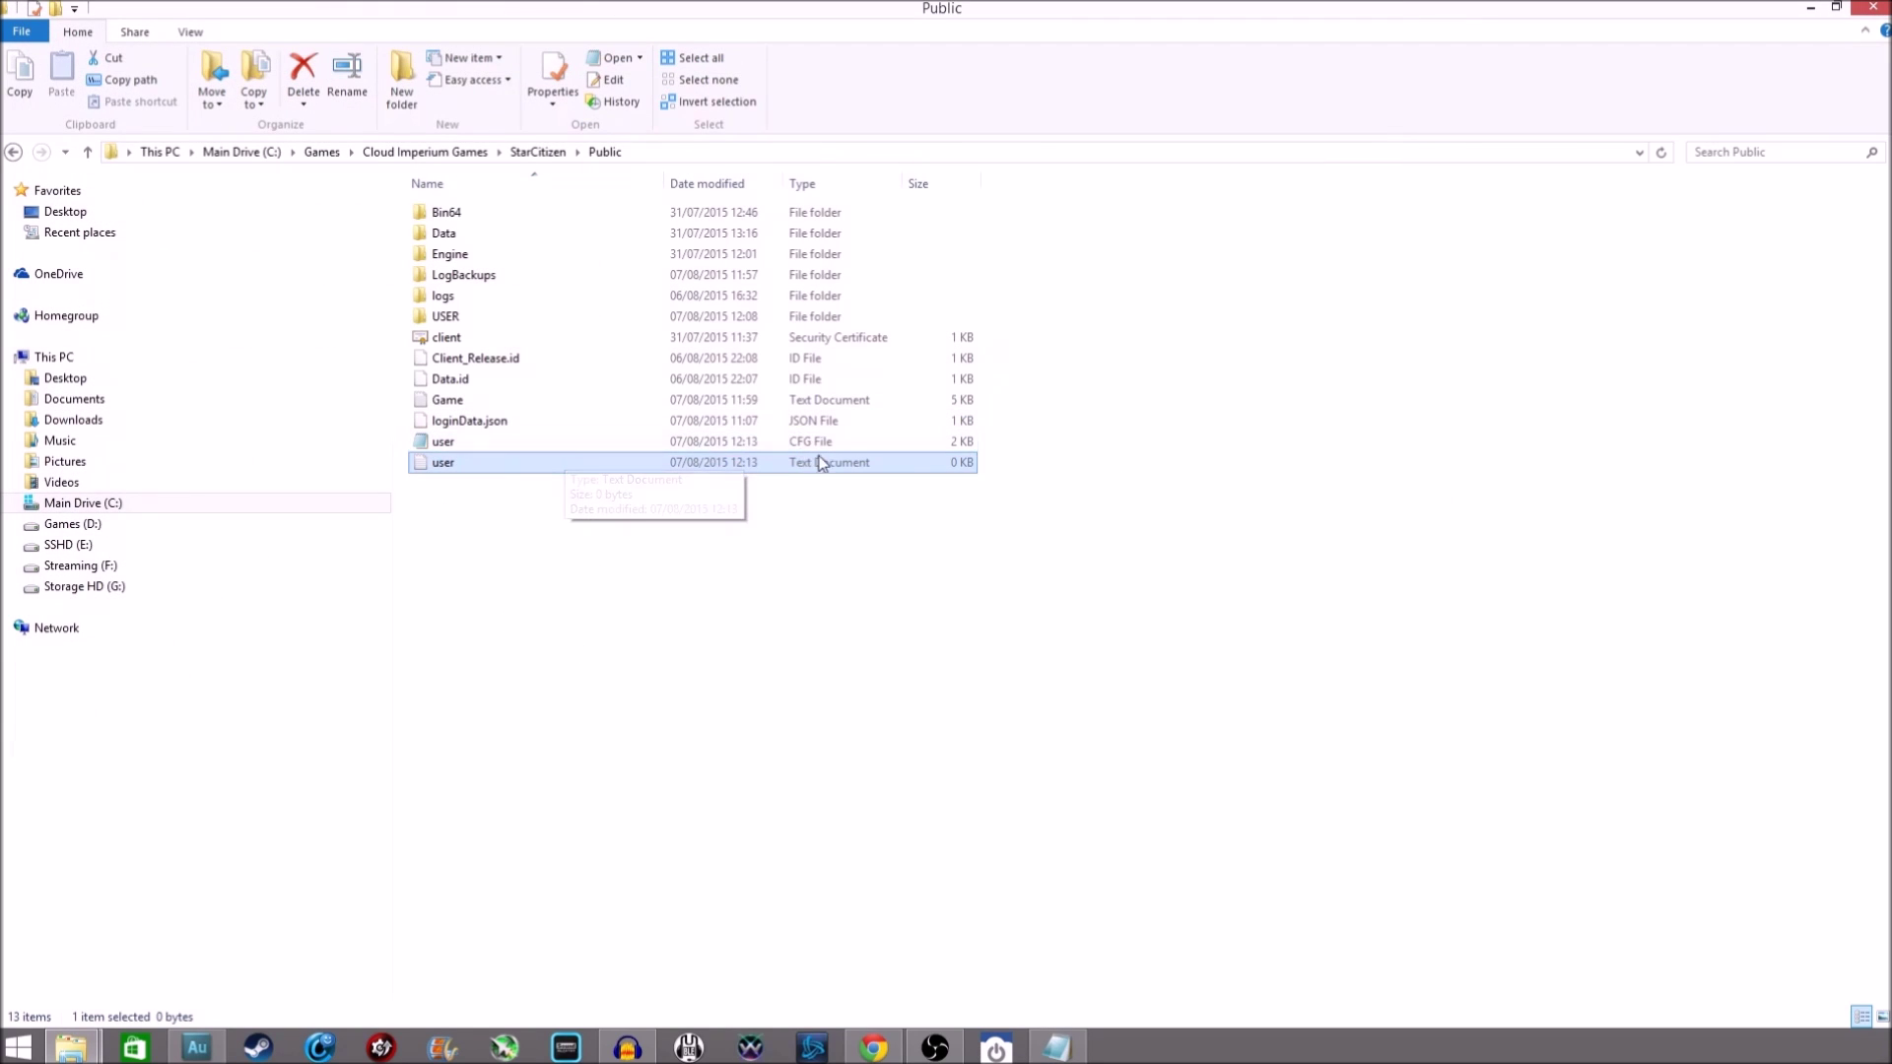
# Open the saved user config file from Public to view its settings in Notepad
pyautogui.click(453, 467)
pyautogui.click(634, 525)
pyautogui.doubleClick(463, 472)
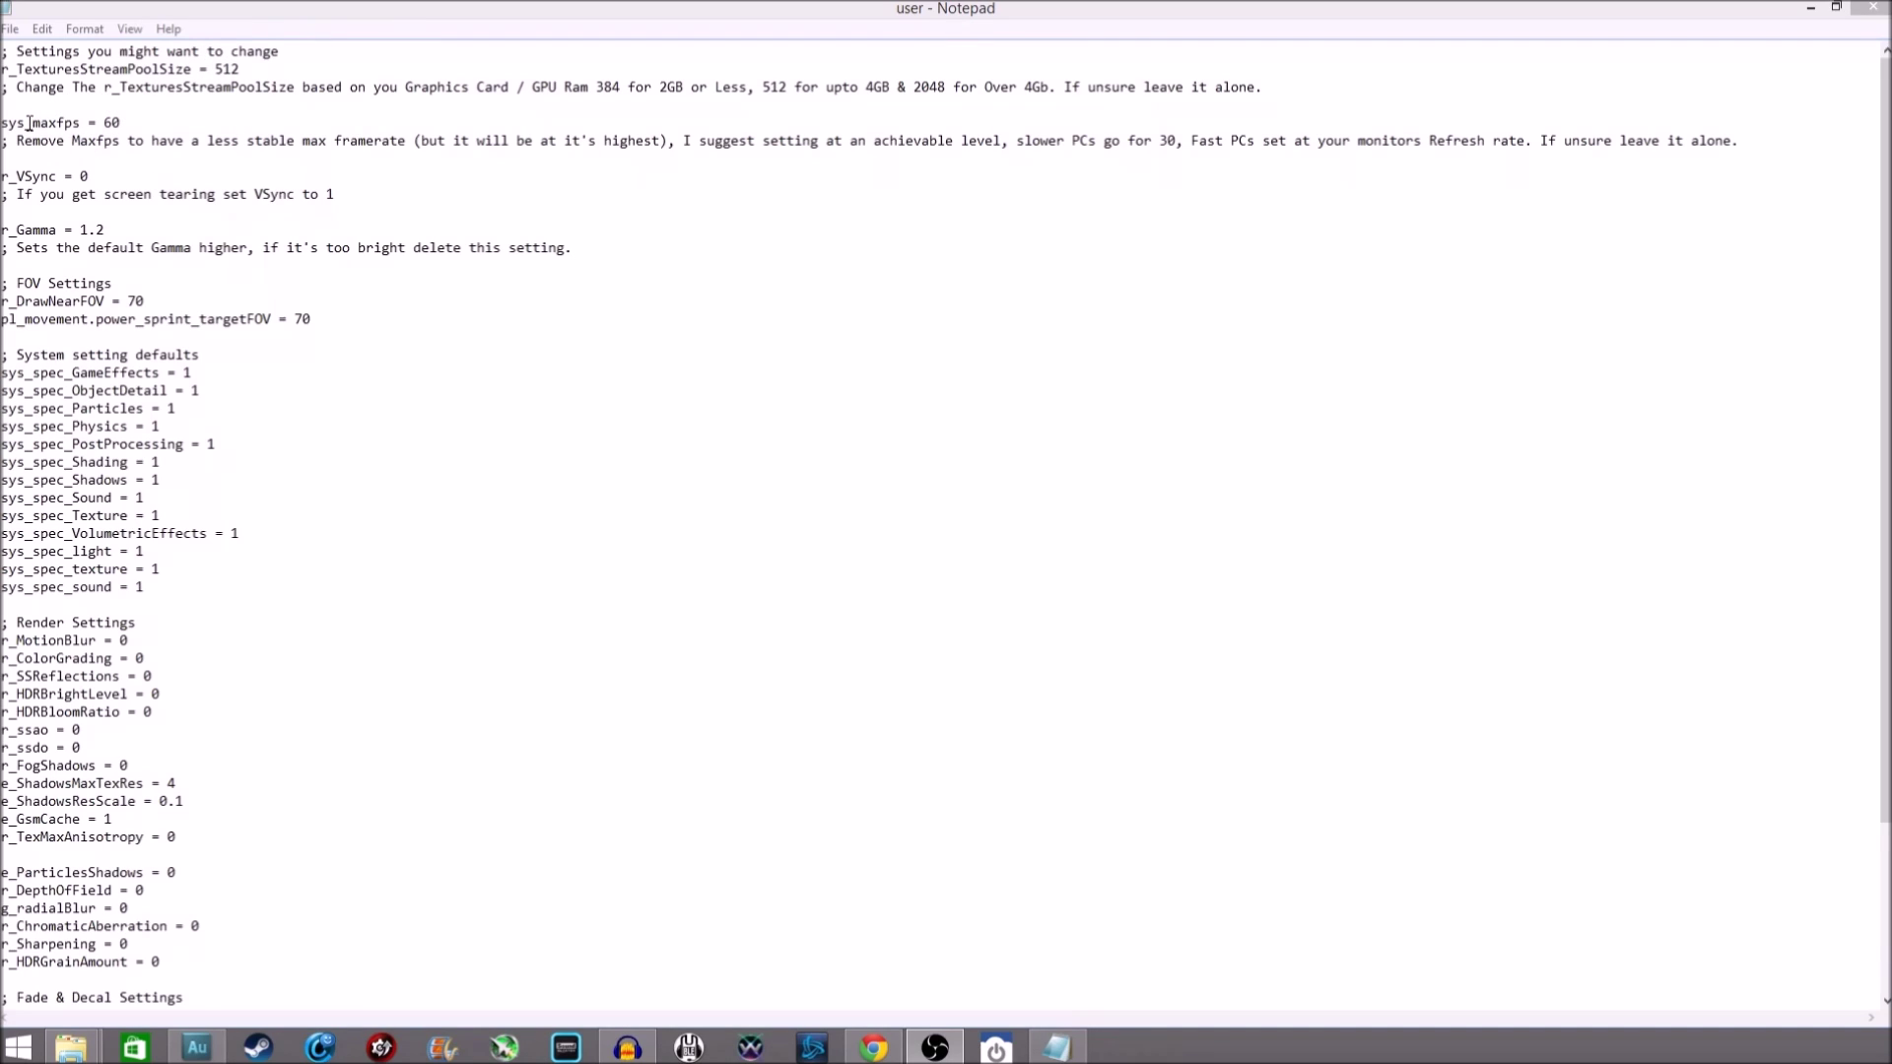
pyautogui.moveTo(104, 125)
pyautogui.mouseDown()
pyautogui.moveTo(128, 141)
pyautogui.moveTo(124, 124)
pyautogui.mouseUp()
pyautogui.click(173, 124)
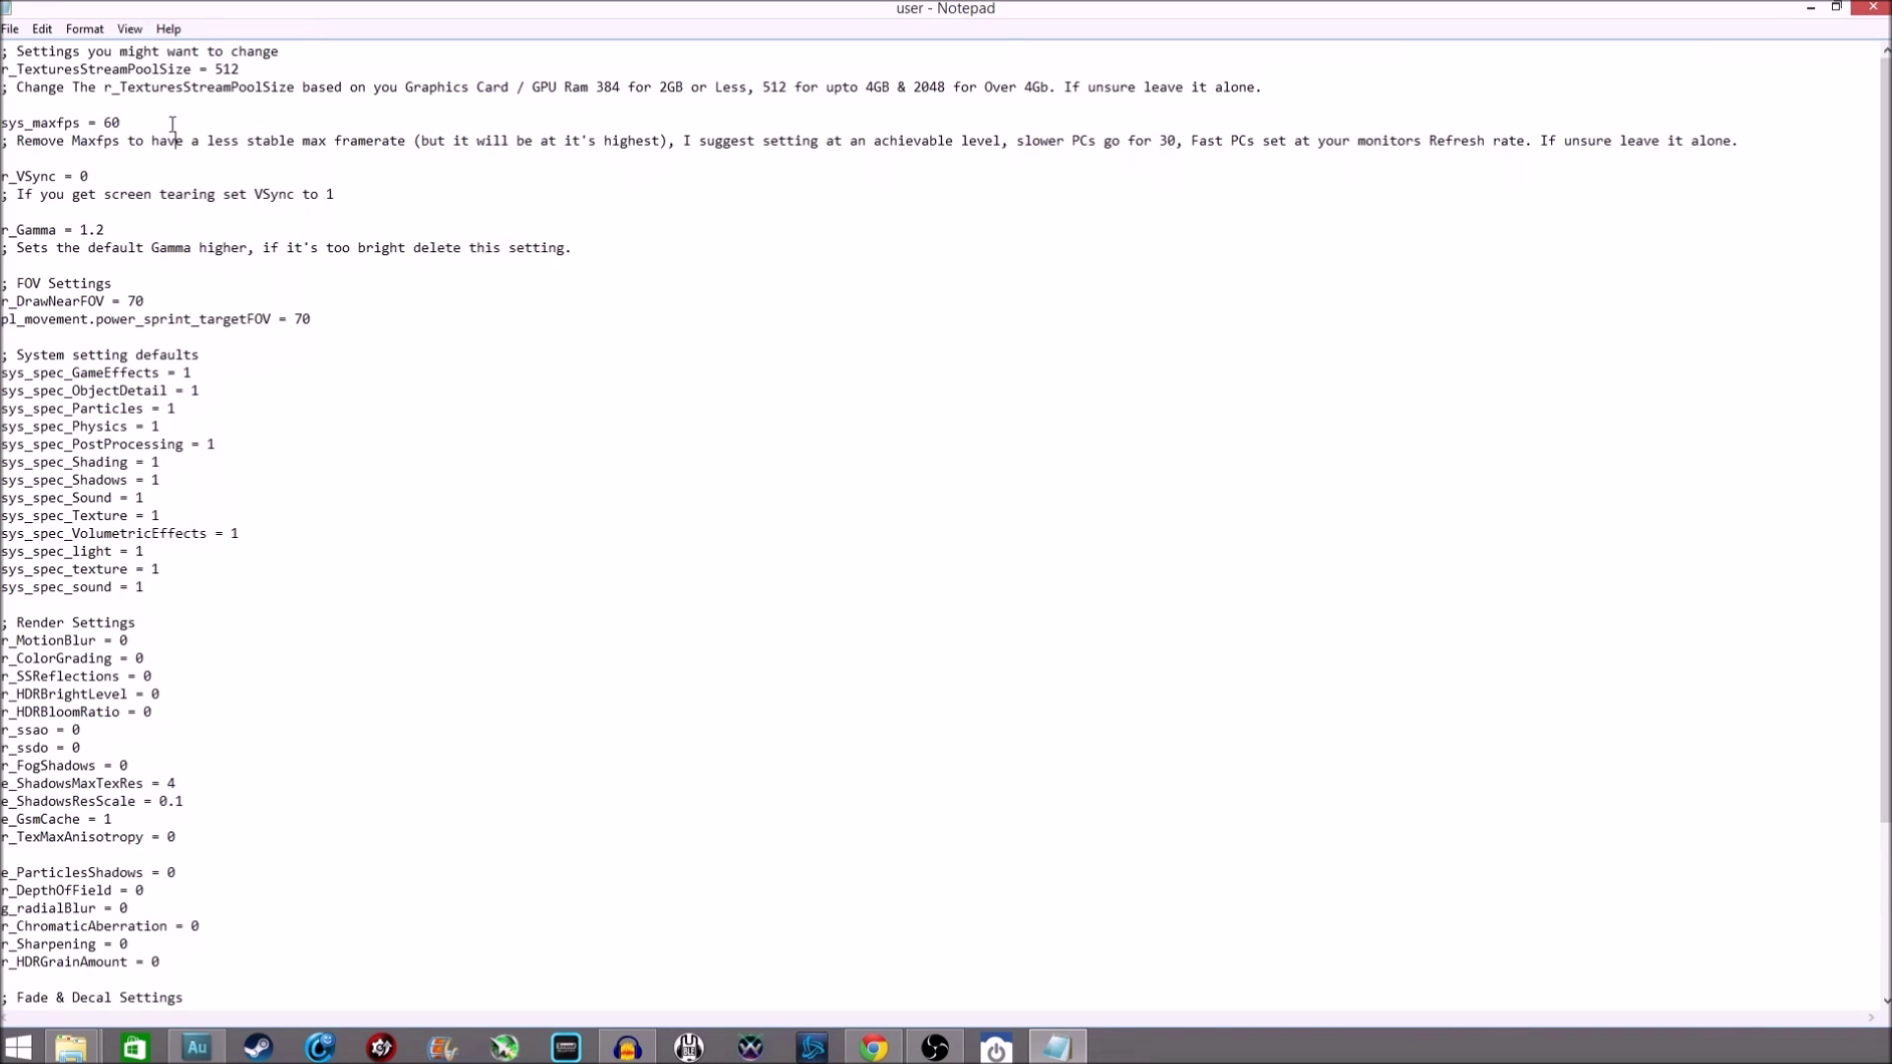
pyautogui.hotkey('shift', 'Home')
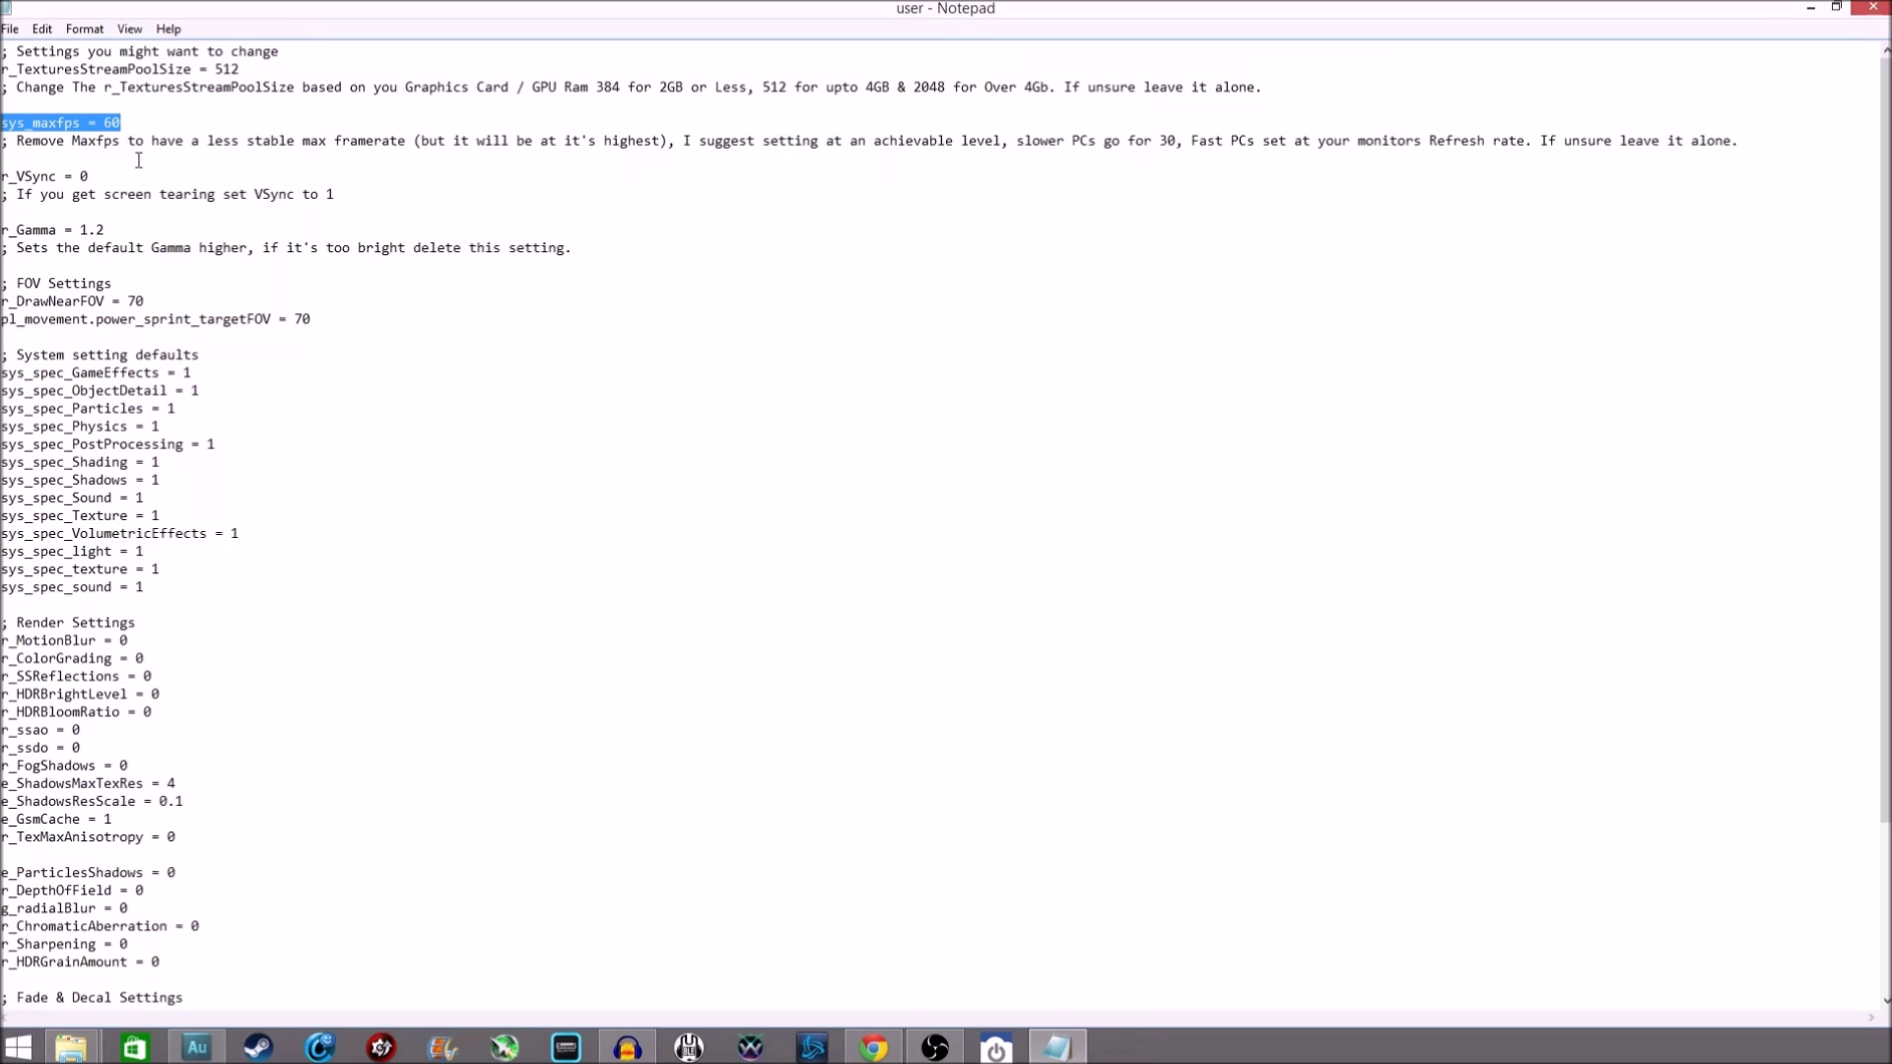
pyautogui.click(216, 153)
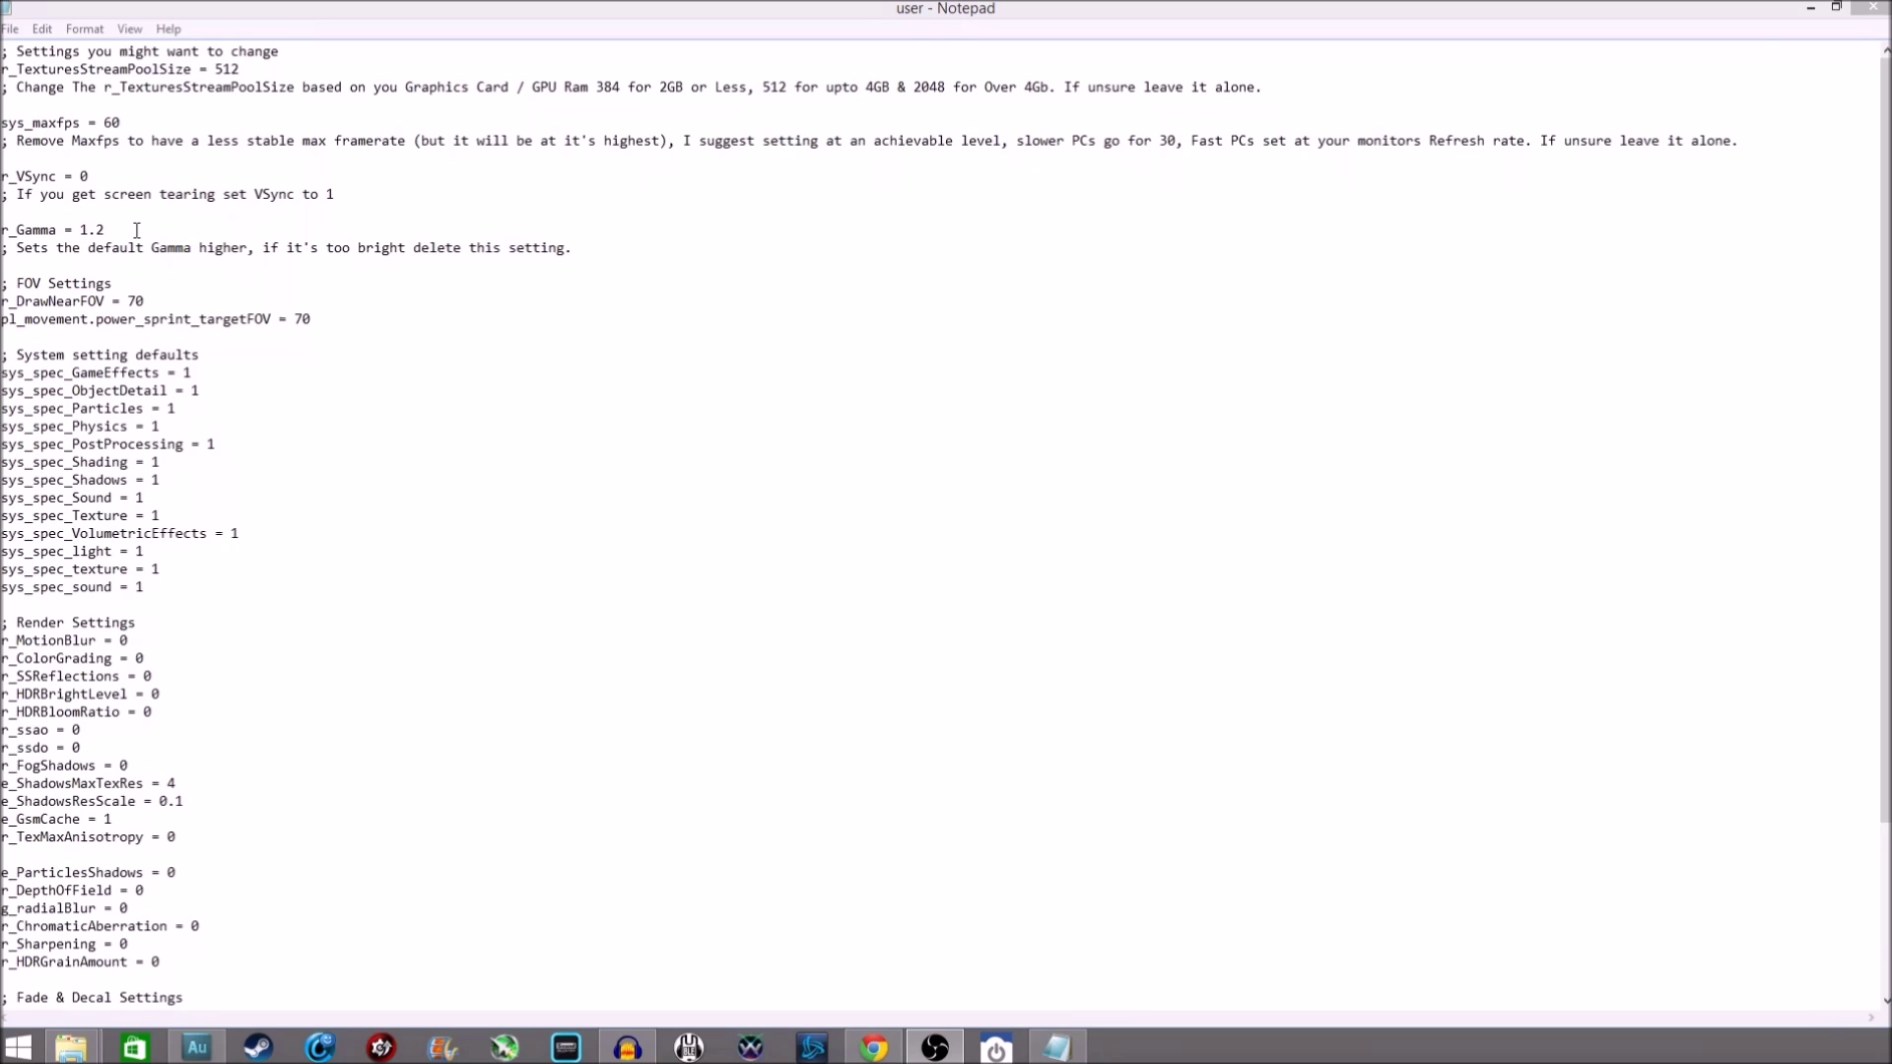
pyautogui.scroll(-4, 137, 230)
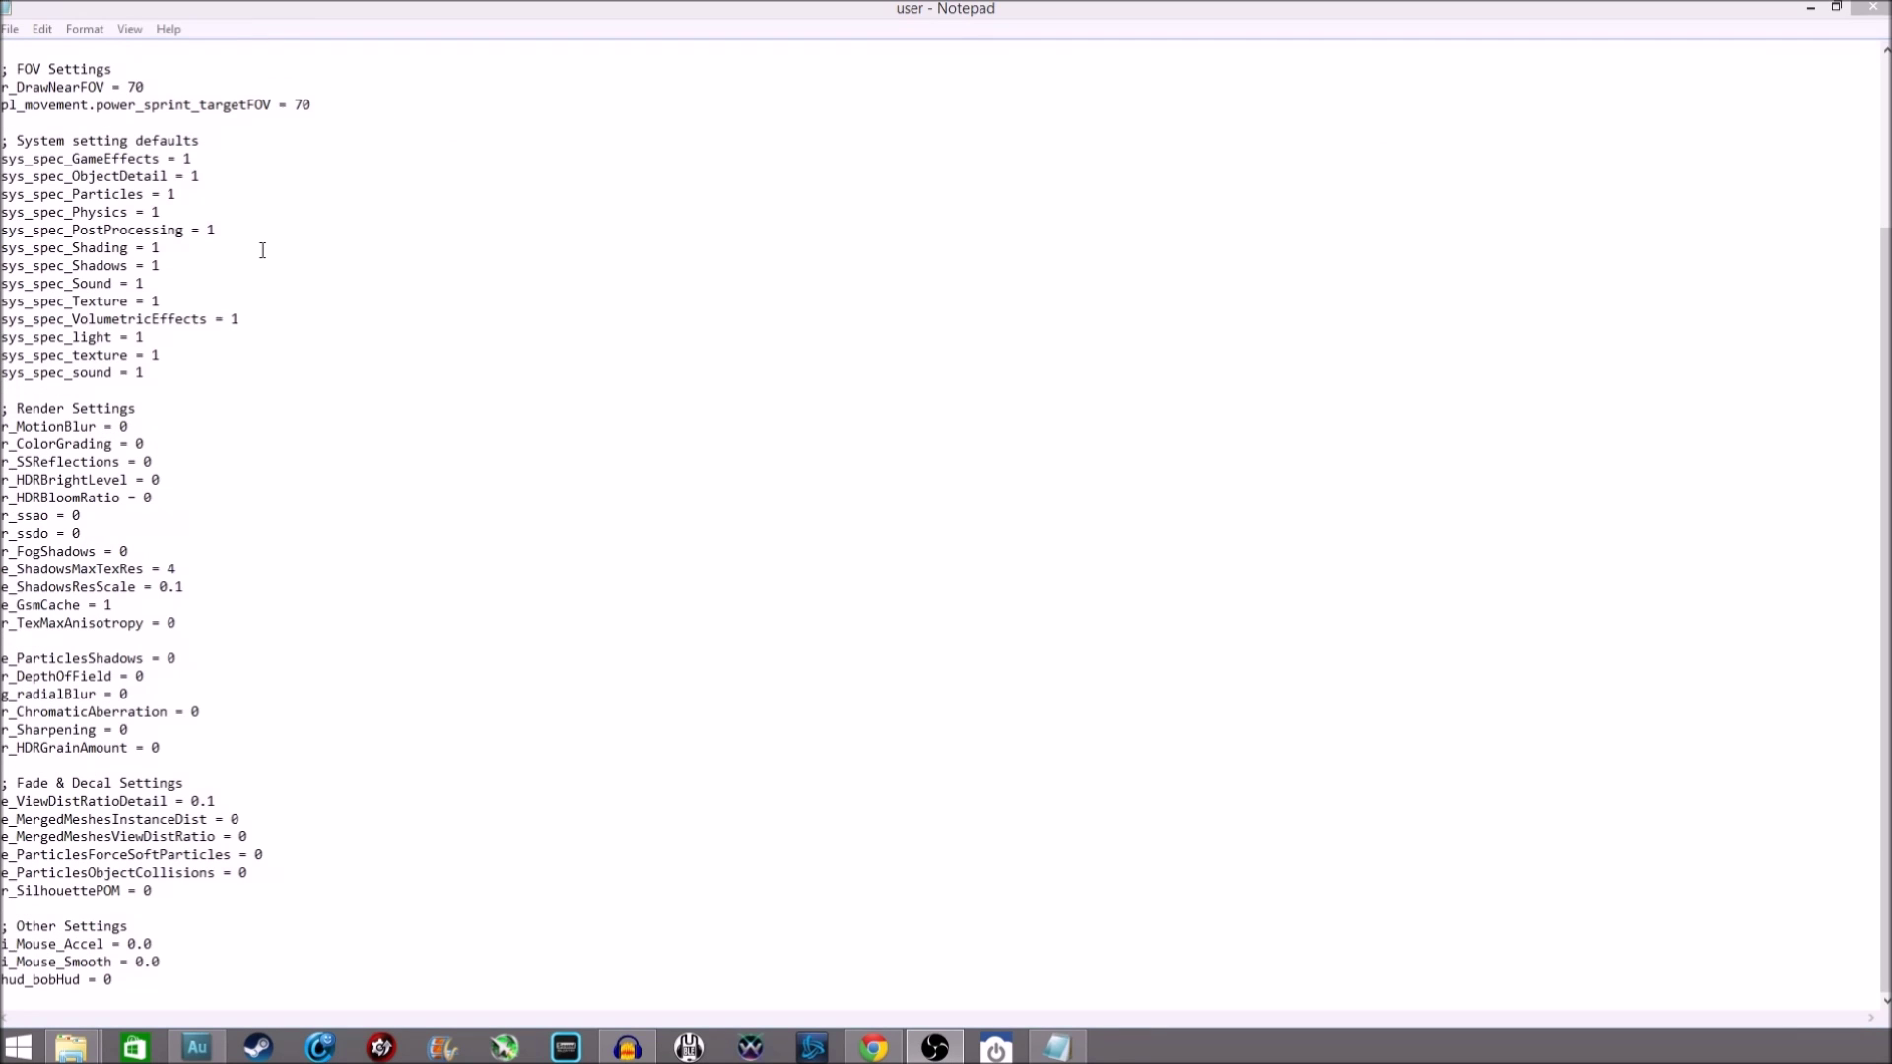